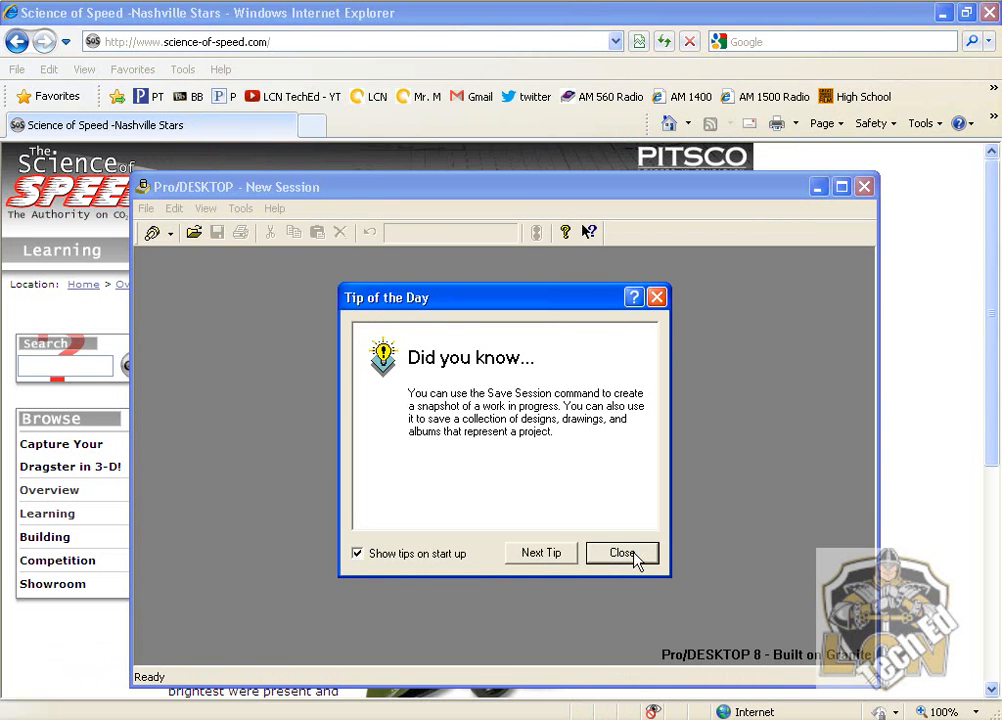
Step: Dismiss the tip of the day and create a new design, with both the program and design windows maximized
{"action": "left_click", "coordinate": [622, 553]}
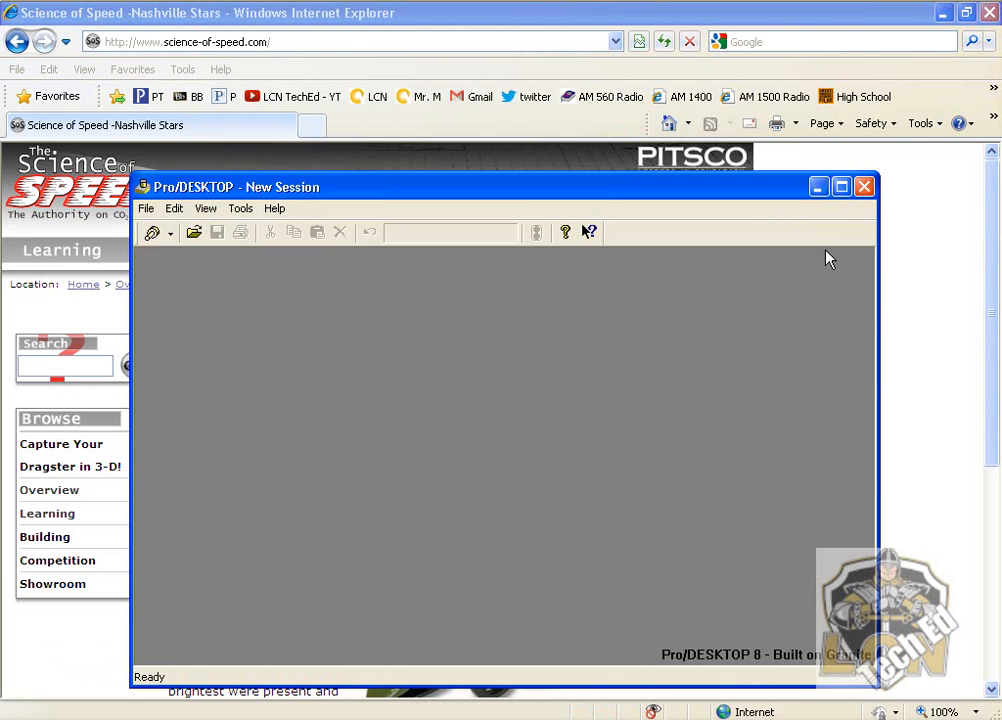
{"action": "left_click", "coordinate": [840, 188]}
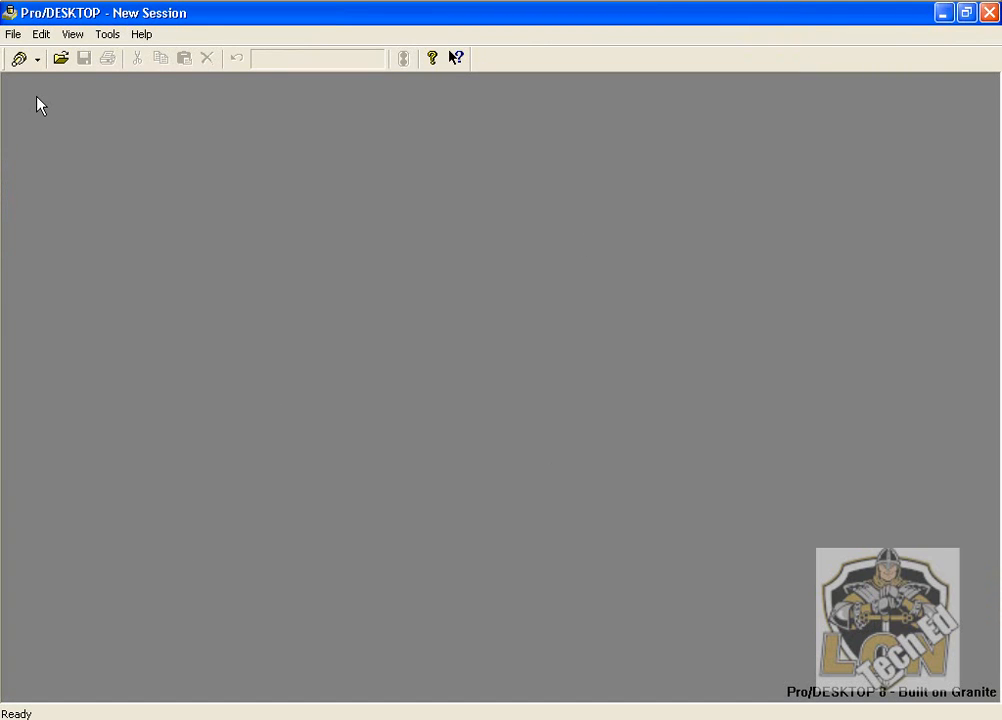
{"action": "left_click", "coordinate": [14, 35]}
{"action": "mouse_move", "coordinate": [27, 60]}
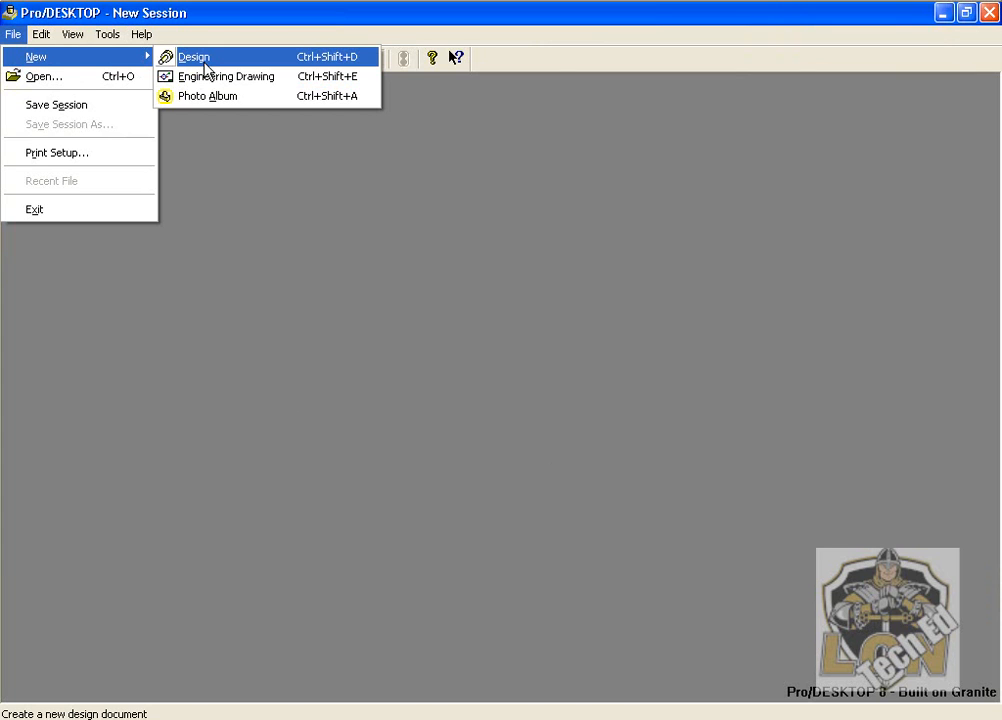
{"action": "left_click", "coordinate": [204, 62]}
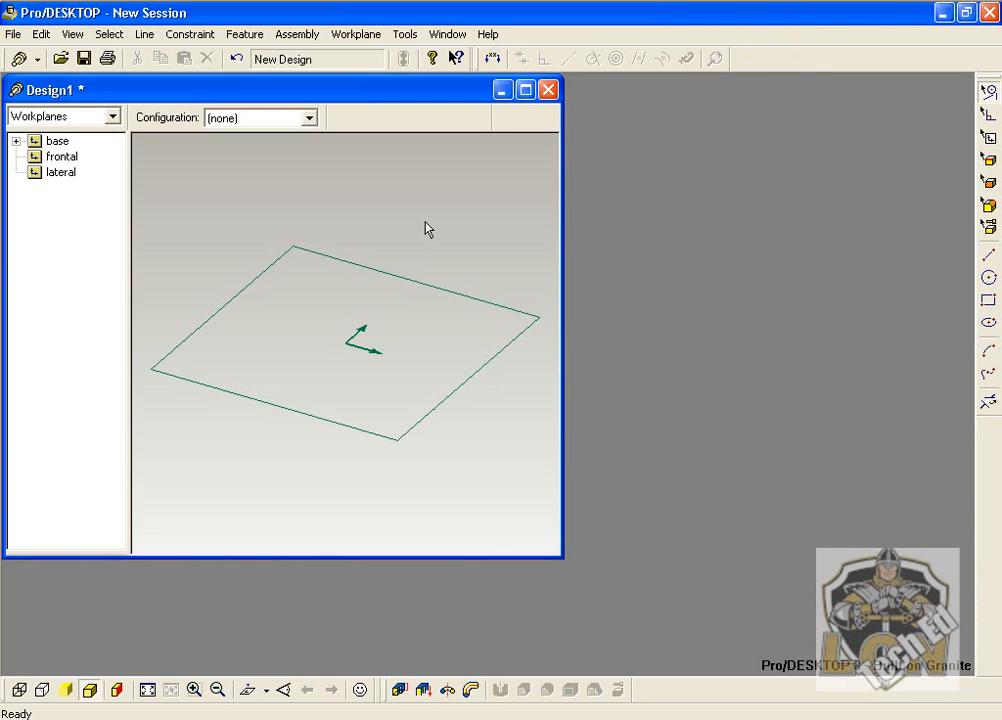
{"action": "left_click", "coordinate": [526, 92]}
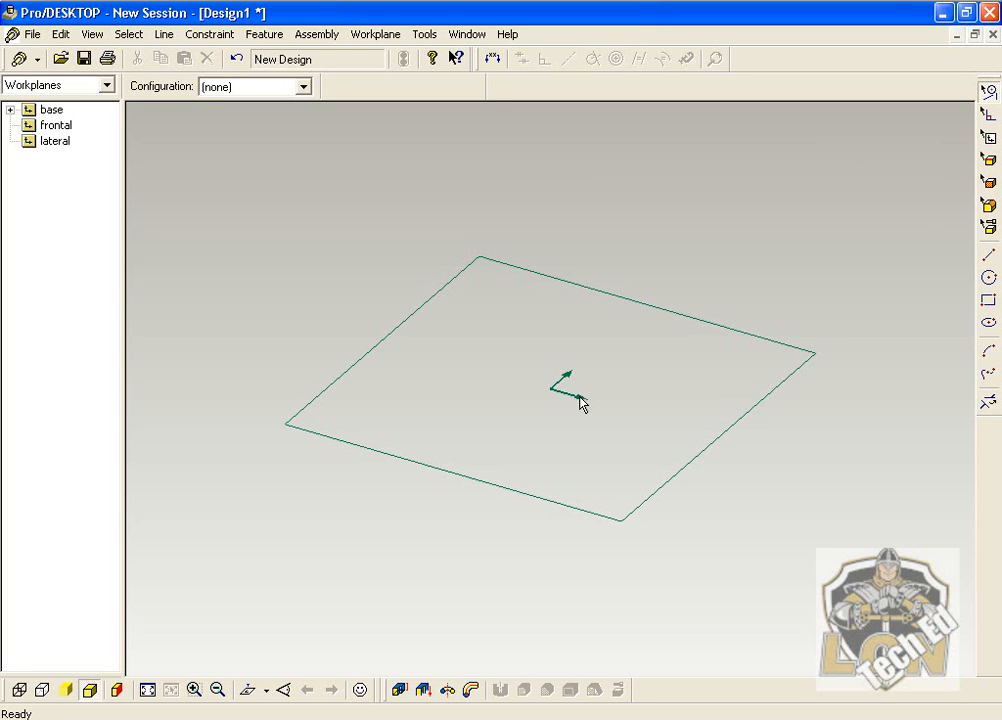
{"action": "mouse_move", "coordinate": [479, 490]}
{"action": "middle_mouse_down"}
{"action": "mouse_move", "coordinate": [508, 425]}
{"action": "mouse_move", "coordinate": [525, 419]}
{"action": "mouse_move", "coordinate": [477, 480]}
{"action": "middle_mouse_up"}
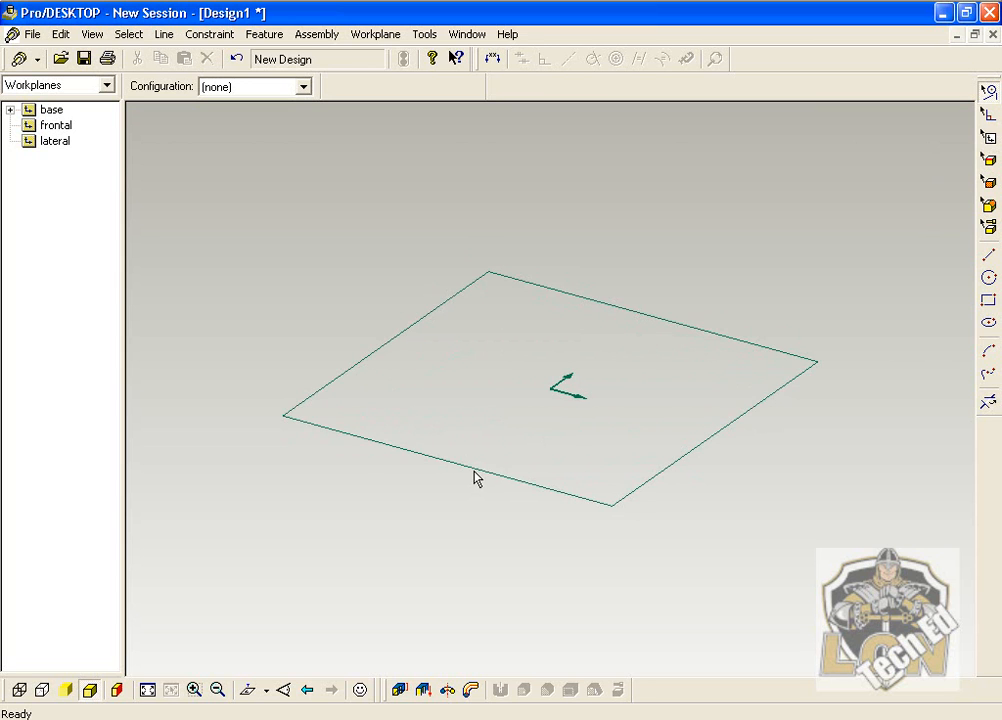
{"action": "key", "text": "ctrl+l"}
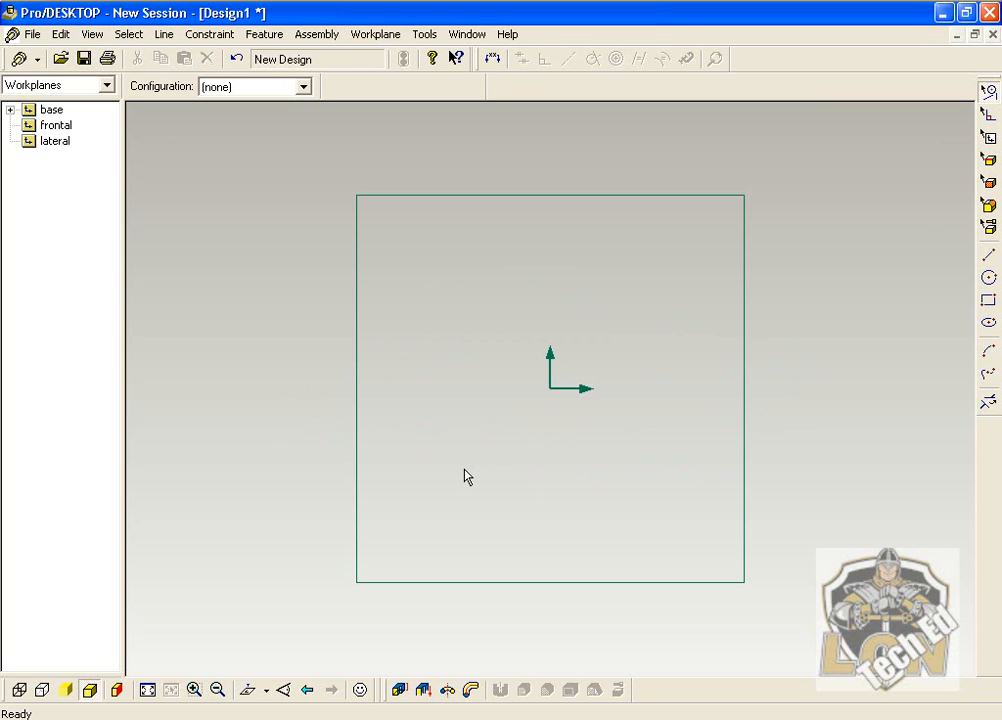
{"action": "key", "text": "ctrl+i"}
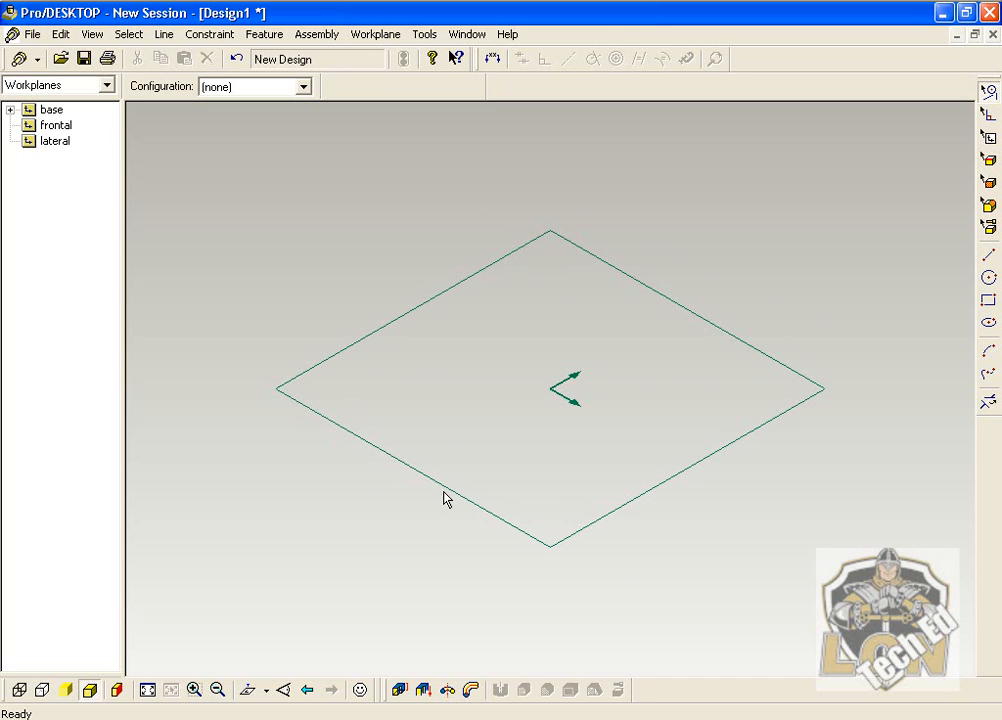
{"action": "middle_click_drag", "start_coordinate": [444, 498], "coordinate": [444, 474]}
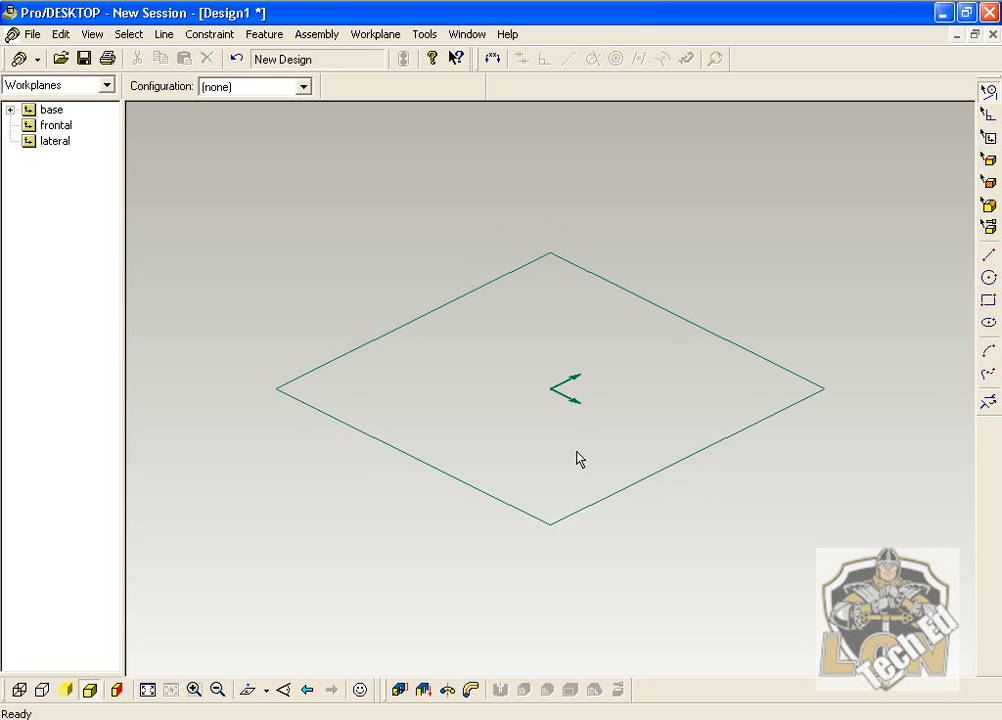
Step: Create a filled sketch named Profile on the frontal workplane
{"action": "left_click", "coordinate": [56, 125]}
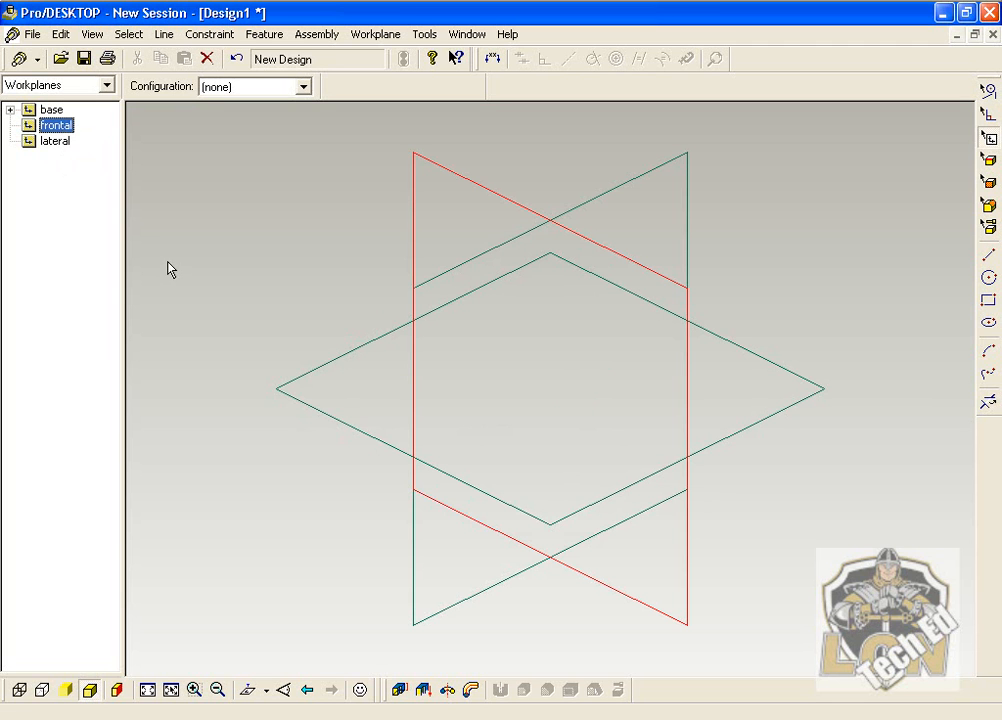
{"action": "middle_click_drag", "start_coordinate": [268, 291], "coordinate": [295, 275]}
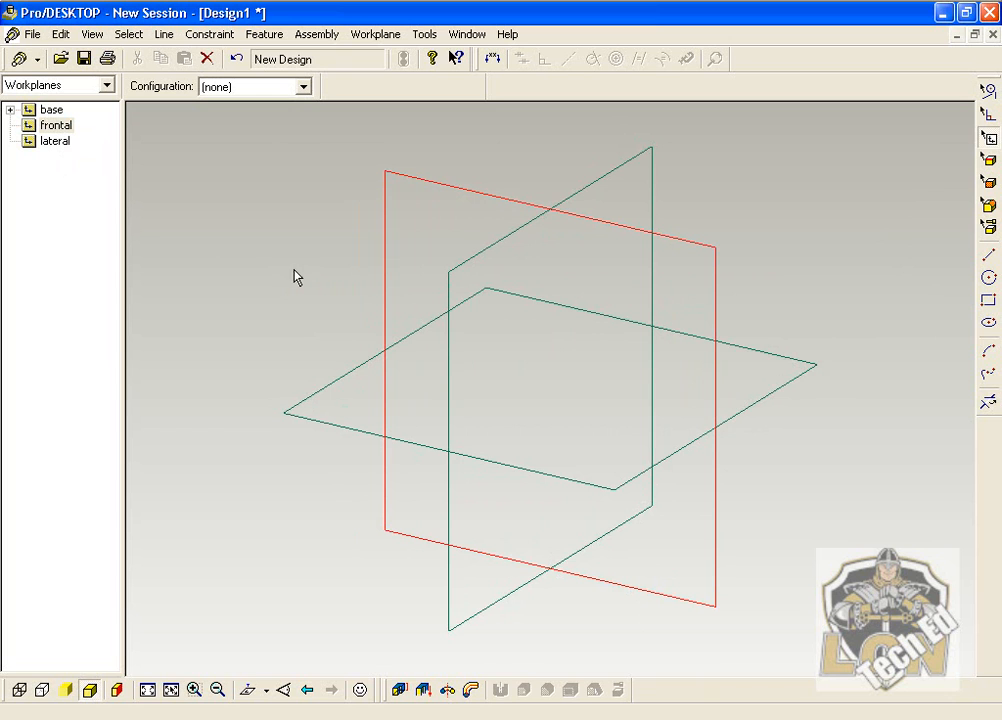
{"action": "right_click", "coordinate": [48, 132]}
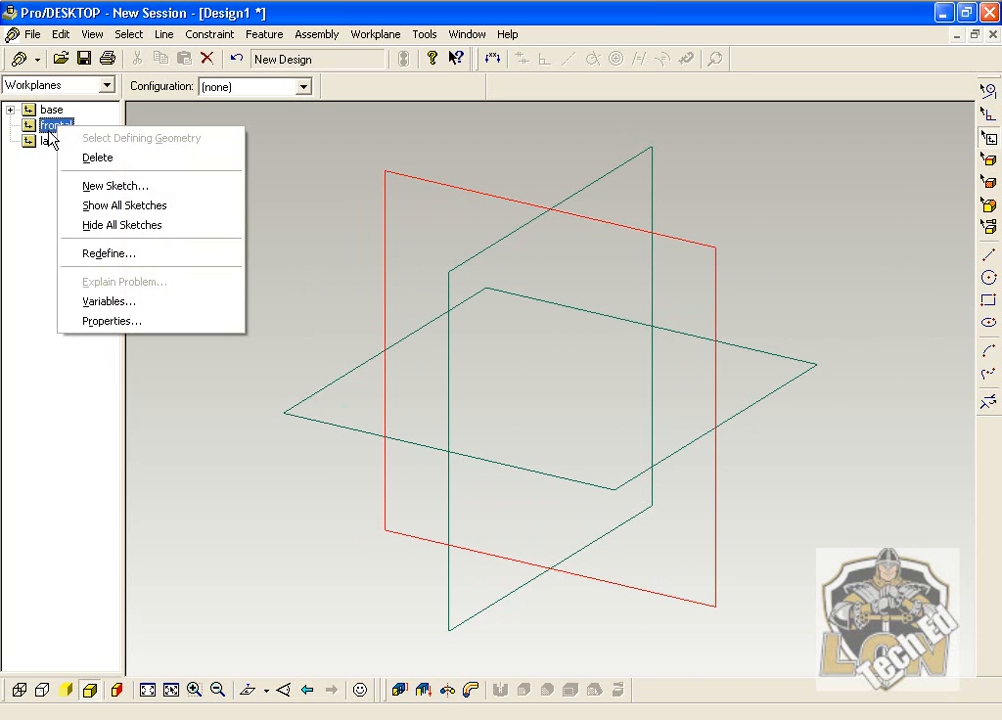
{"action": "left_click", "coordinate": [121, 195]}
{"action": "type", "text": "Profile"}
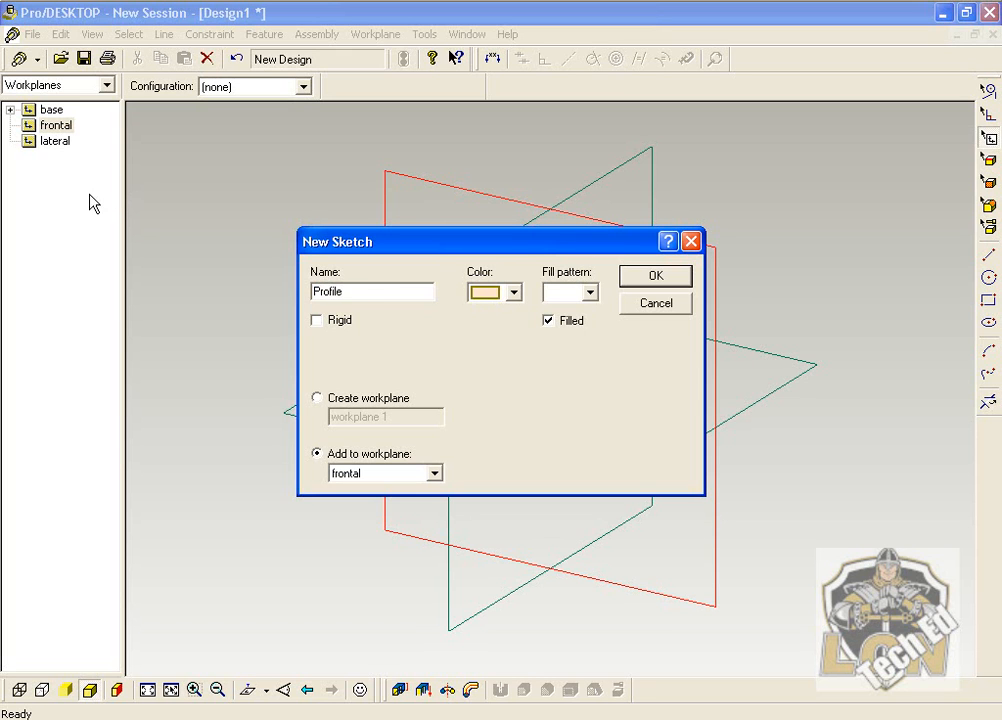
{"action": "left_click", "coordinate": [645, 285]}
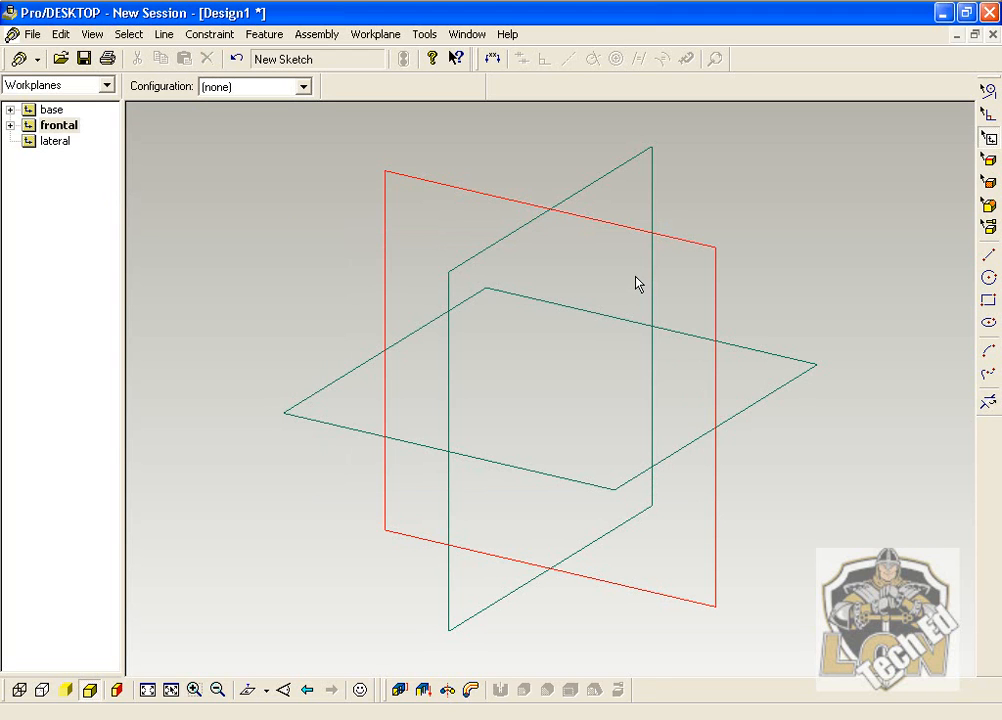
Step: Draw a rectangle about 14.8 by 3.3 in around the origin on the frontal workplane
{"action": "key", "text": "shift+w"}
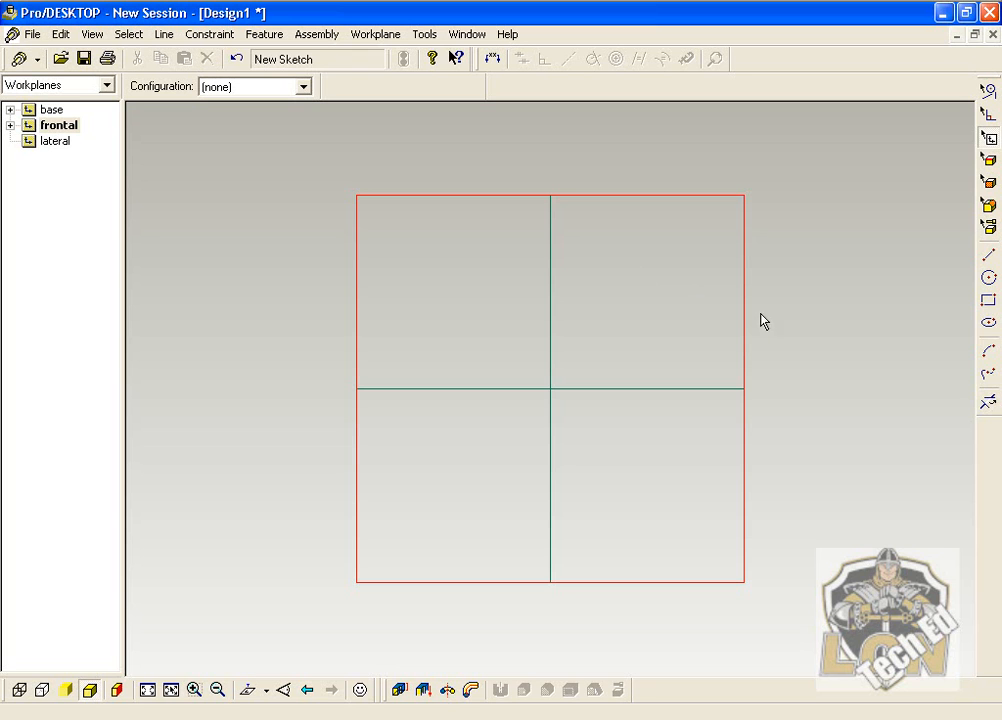
{"action": "left_click", "coordinate": [994, 303]}
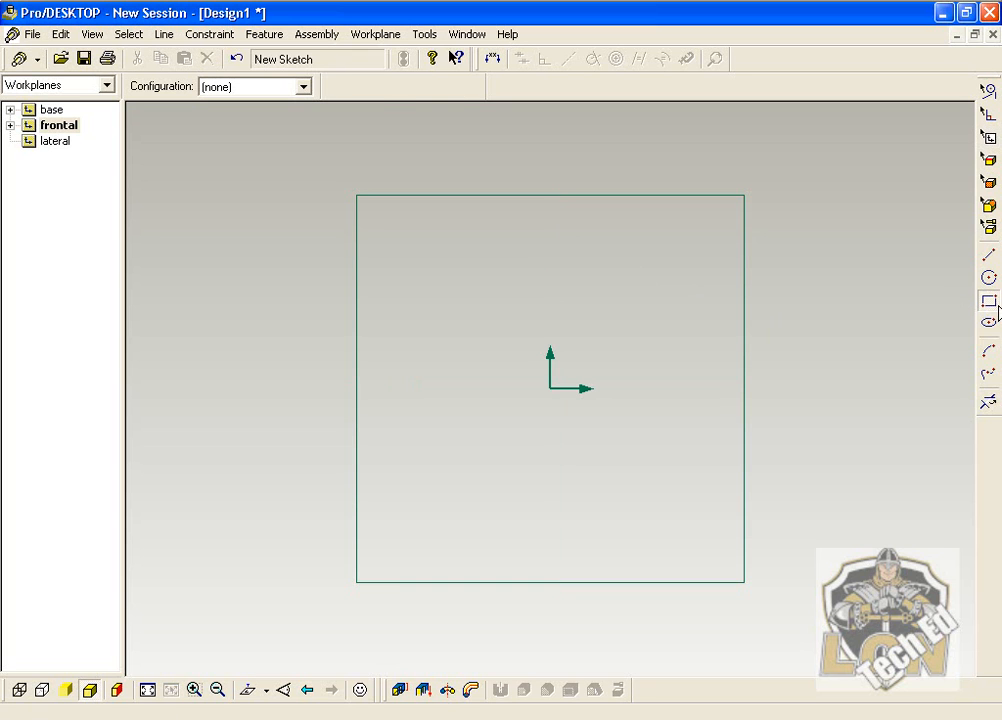
{"action": "left_click_drag", "start_coordinate": [250, 328], "coordinate": [869, 480]}
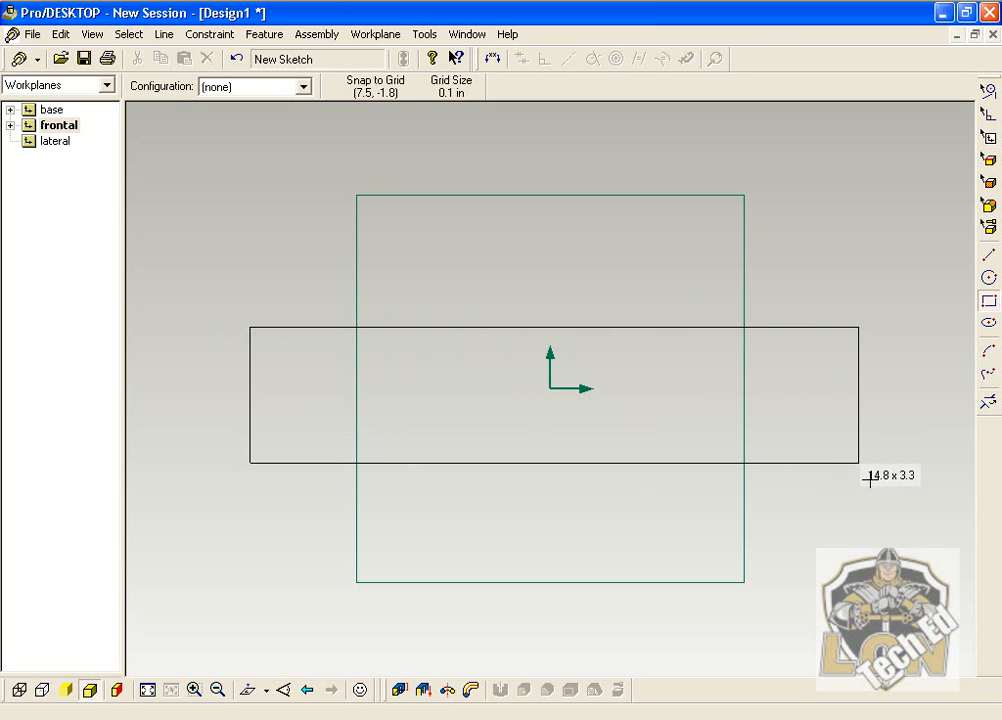
{"action": "left_click_drag", "start_coordinate": [869, 480], "coordinate": [869, 480]}
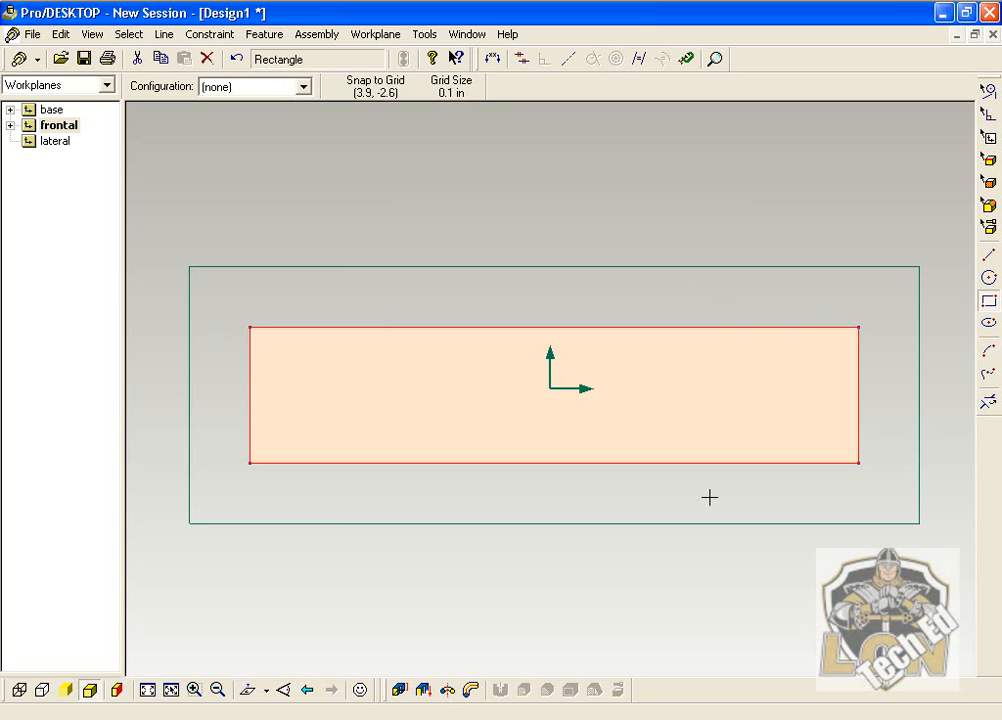
Step: Dimension the rectangle's bottom edge, placing the dimension below the workplane outline
{"action": "left_click", "coordinate": [493, 60]}
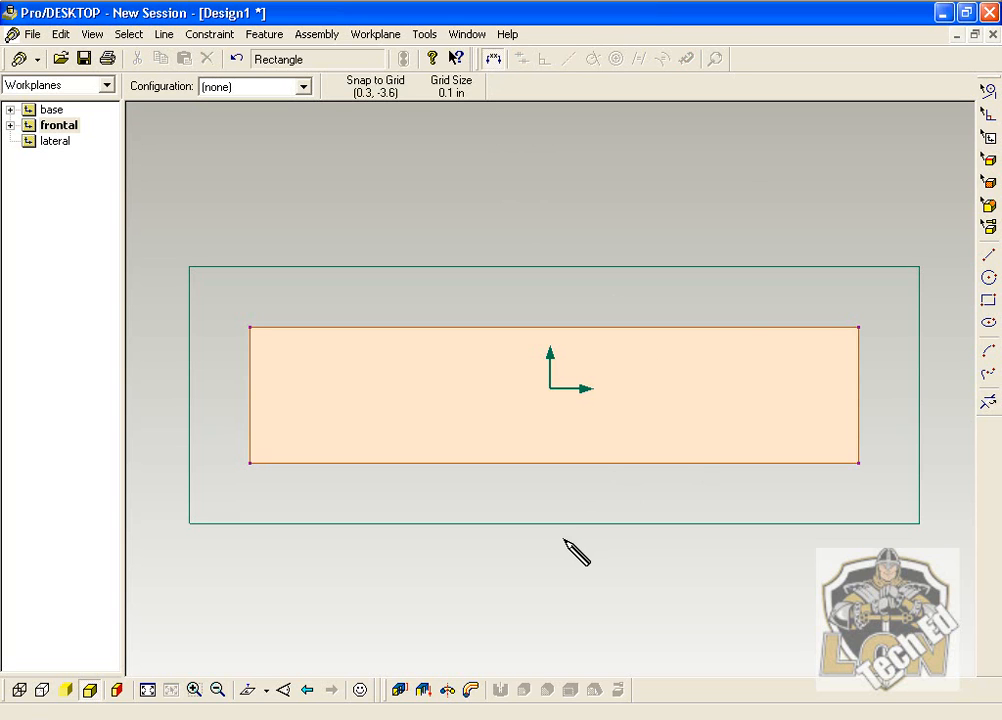
{"action": "left_click", "coordinate": [492, 62]}
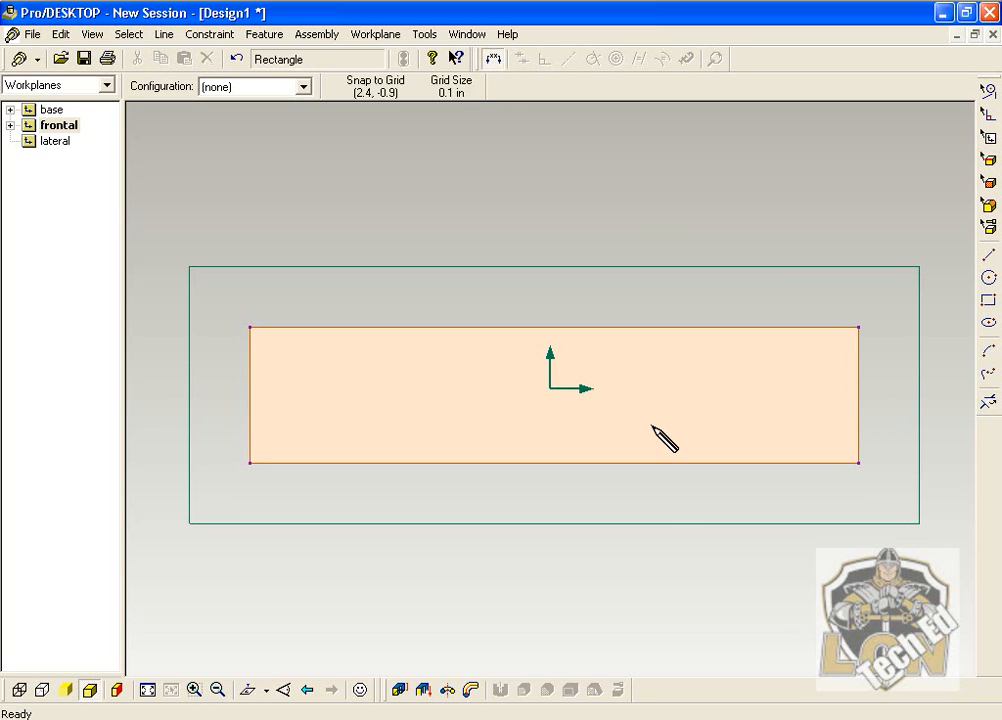
{"action": "left_click", "coordinate": [587, 465]}
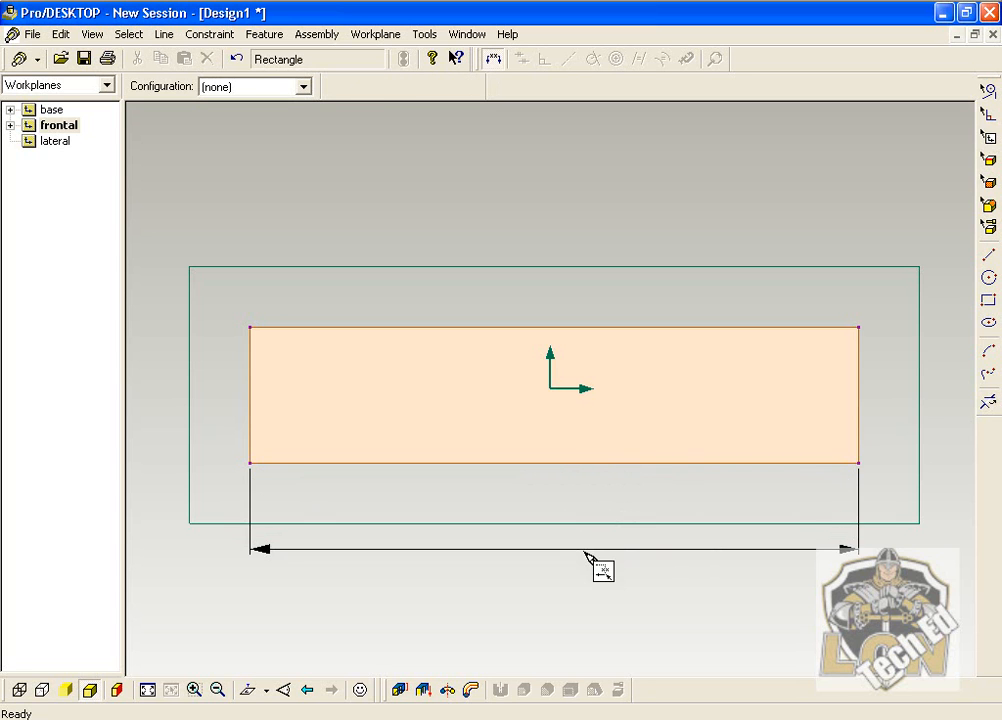
{"action": "left_click", "coordinate": [586, 551]}
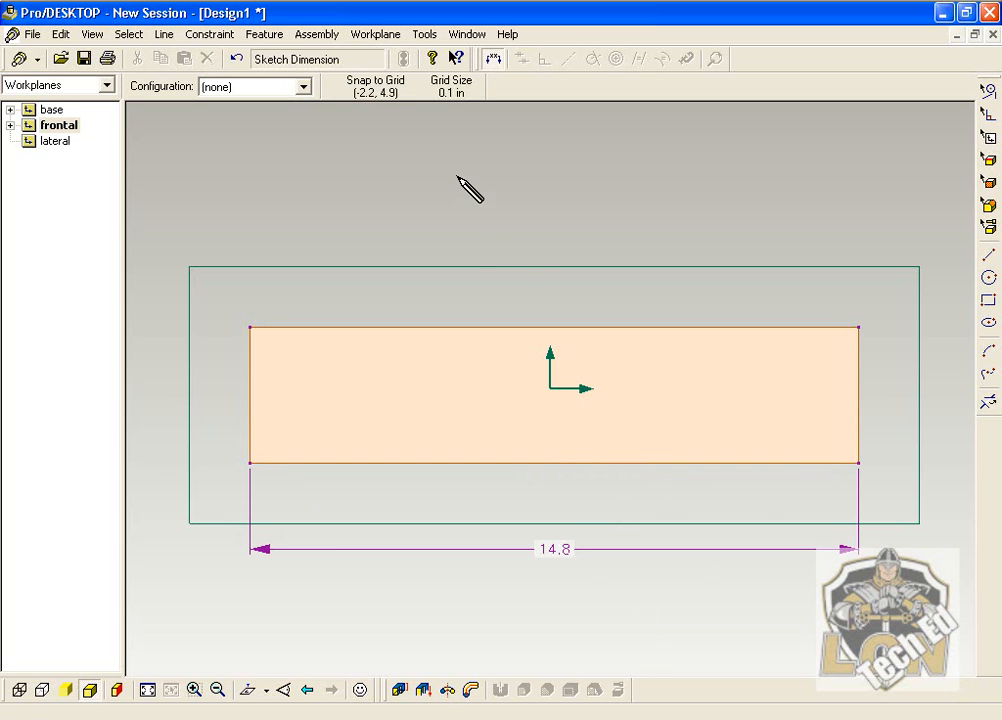
Step: Check the unit options for model distances and paper distances
{"action": "left_click", "coordinate": [436, 44]}
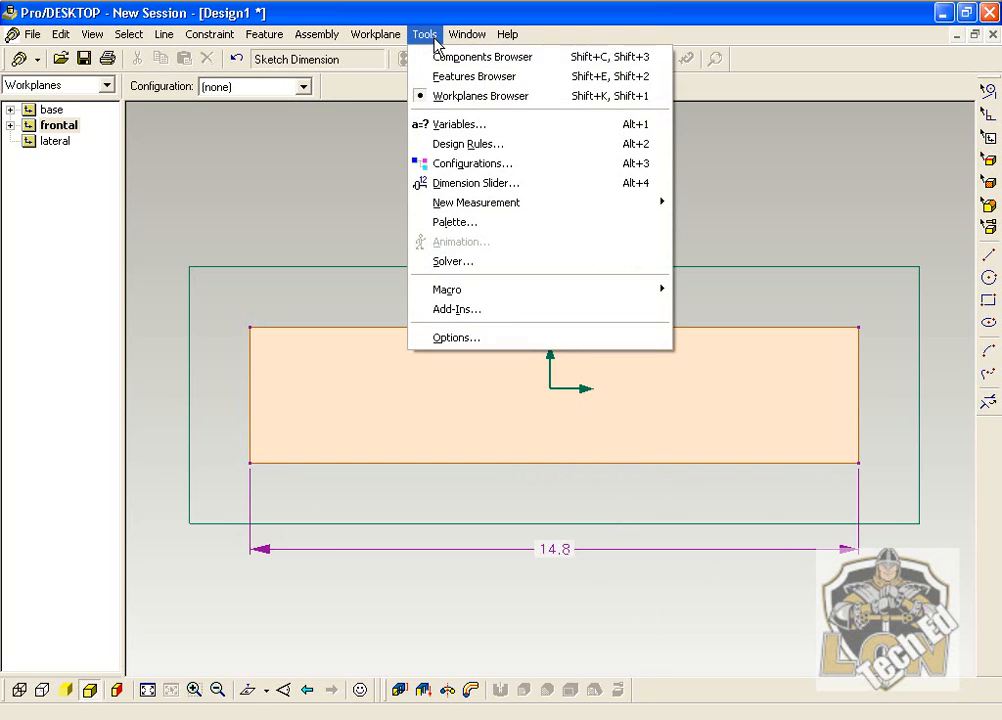
{"action": "left_click", "coordinate": [471, 339]}
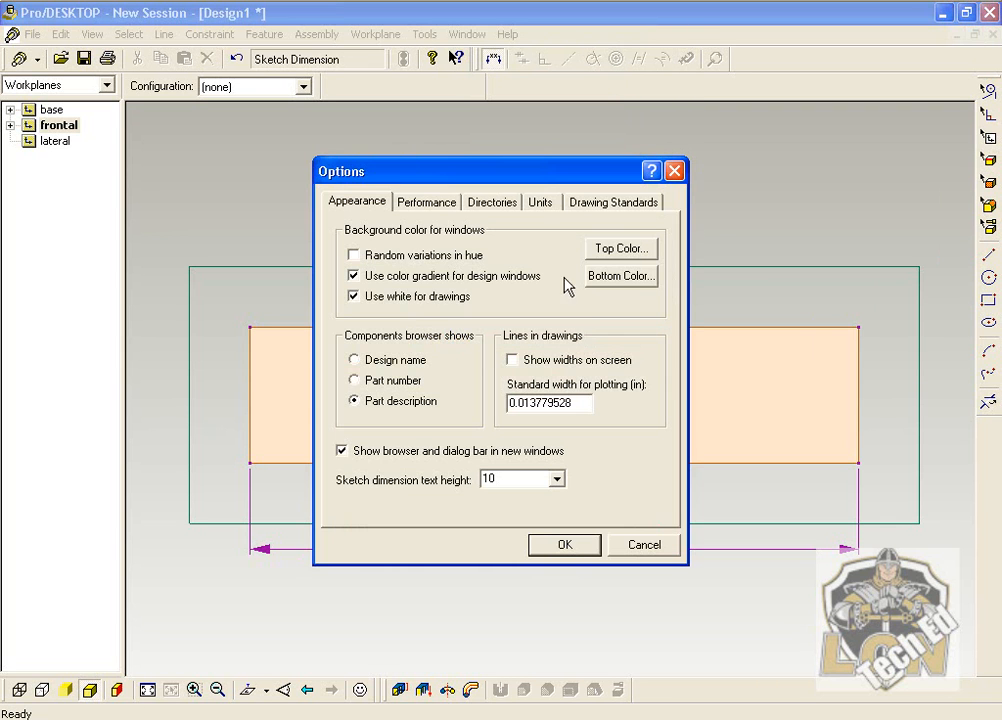
{"action": "left_click", "coordinate": [541, 203]}
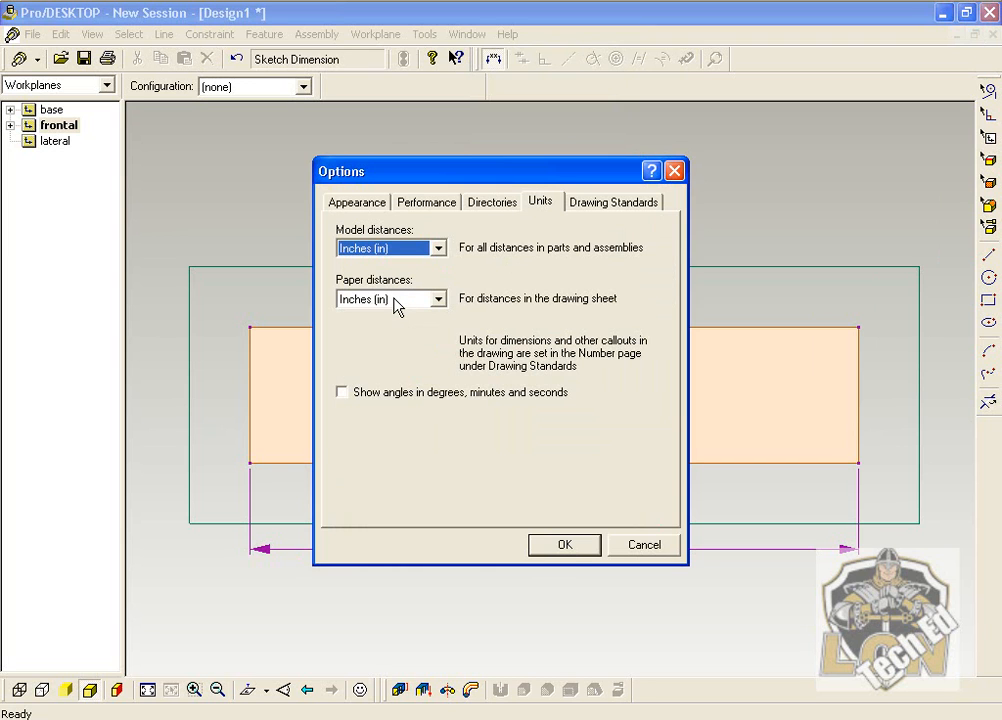
{"action": "left_click", "coordinate": [565, 545]}
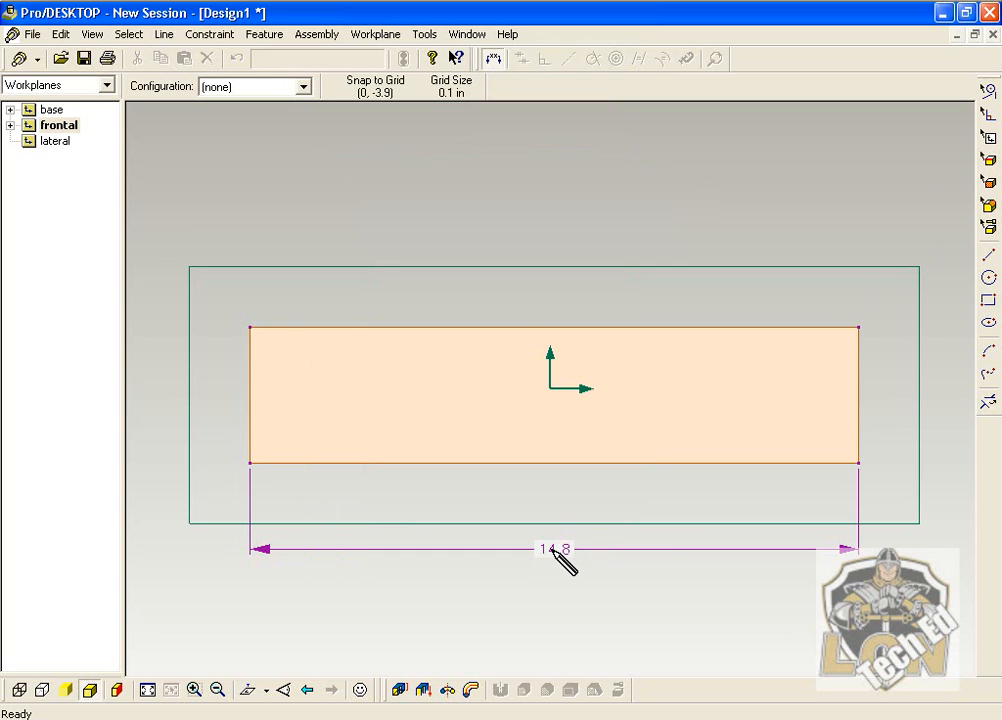
Step: Set the rectangle's horizontal length dimension to 12 in
{"action": "double_click", "coordinate": [553, 551]}
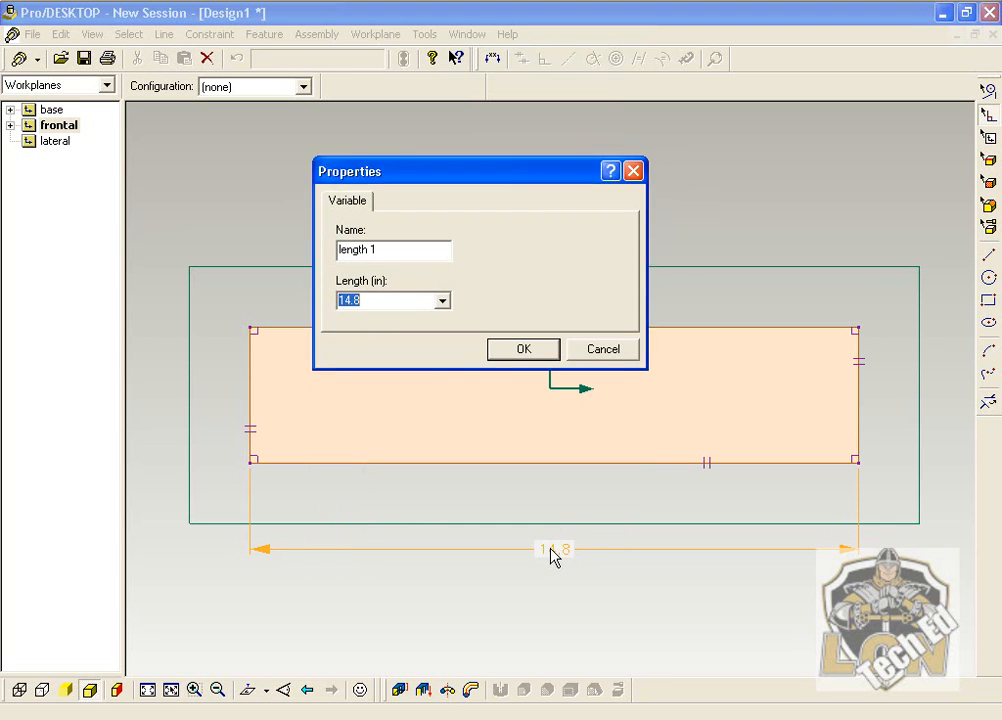
{"action": "type", "text": "12"}
{"action": "left_click", "coordinate": [524, 350]}
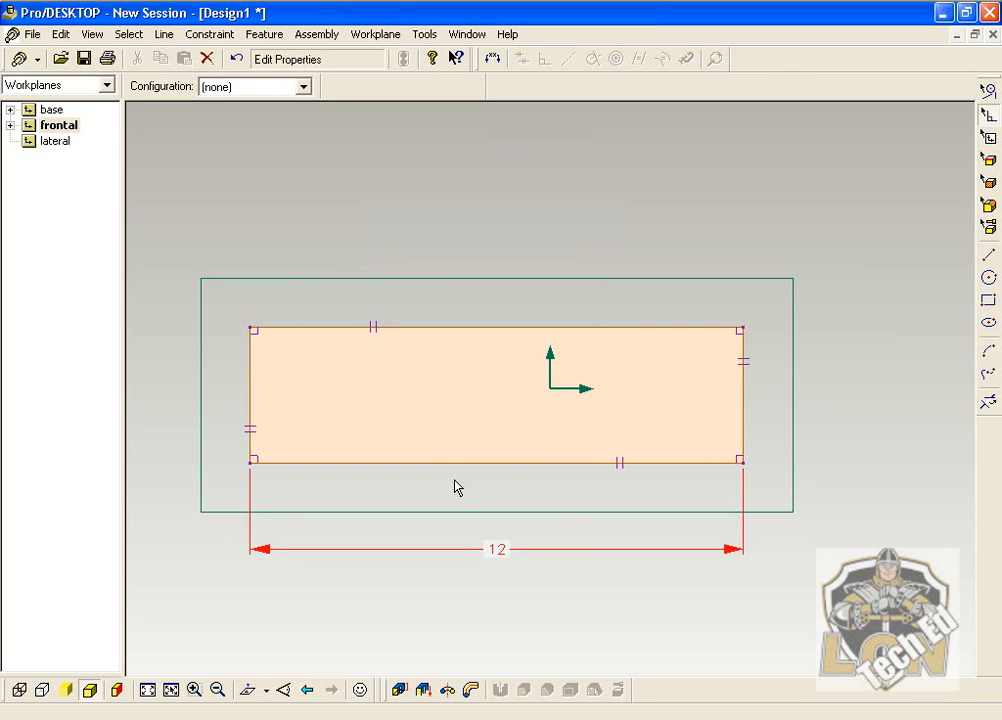
Step: Dimension the rectangle's right edge and set its height to 2.75 in
{"action": "left_click", "coordinate": [493, 60]}
{"action": "left_click_drag", "start_coordinate": [747, 398], "coordinate": [815, 398]}
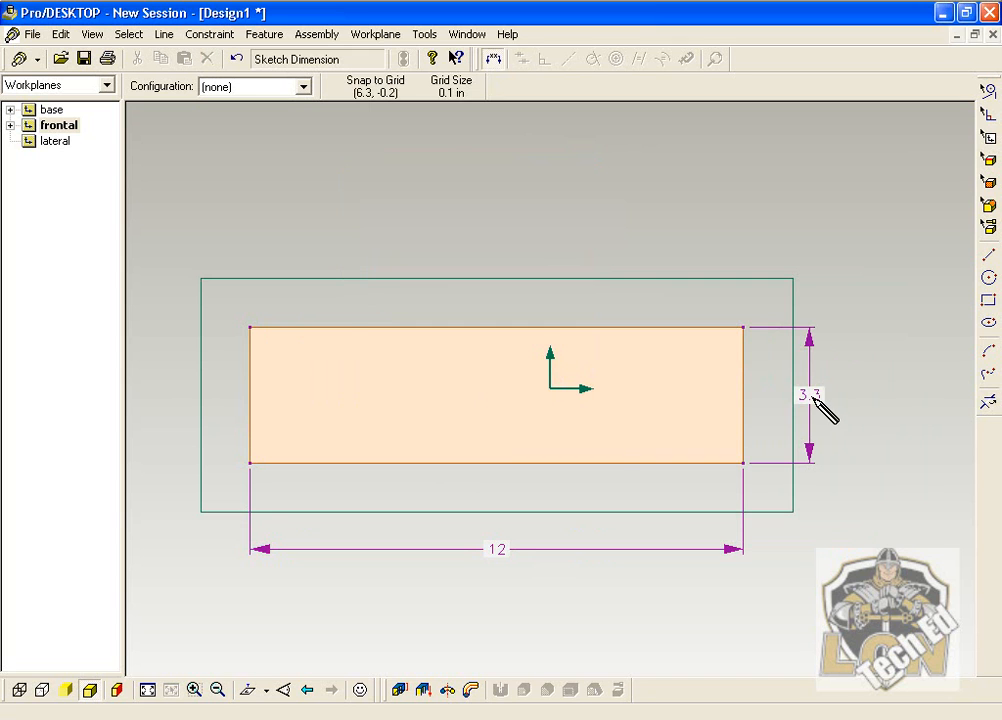
{"action": "double_click", "coordinate": [813, 398]}
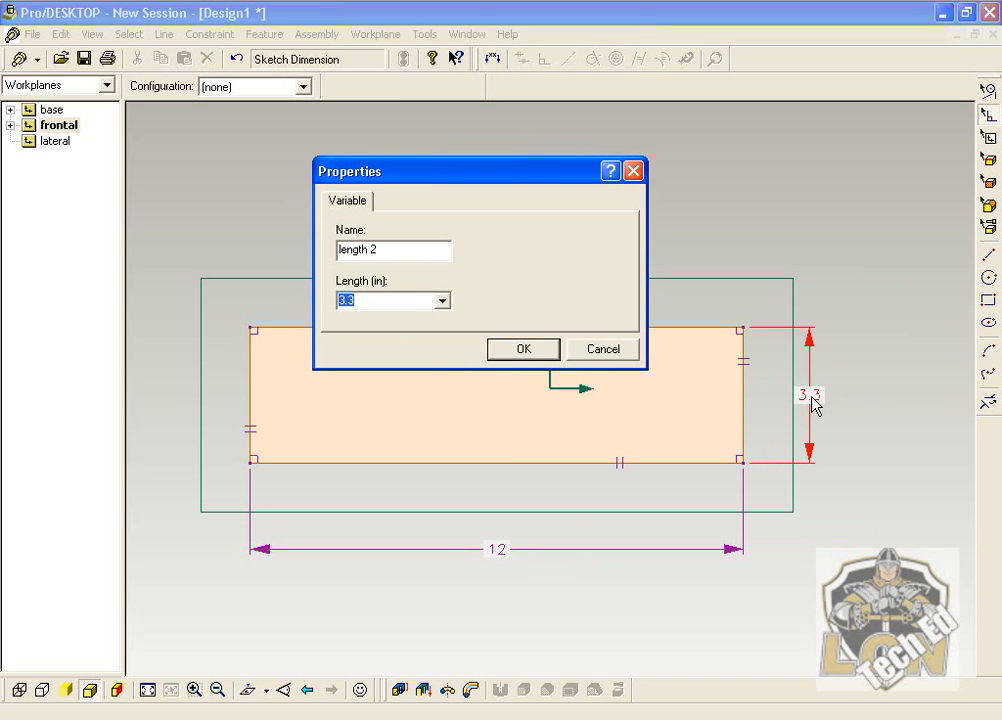
{"action": "type", "text": "2.75"}
{"action": "left_click", "coordinate": [524, 349]}
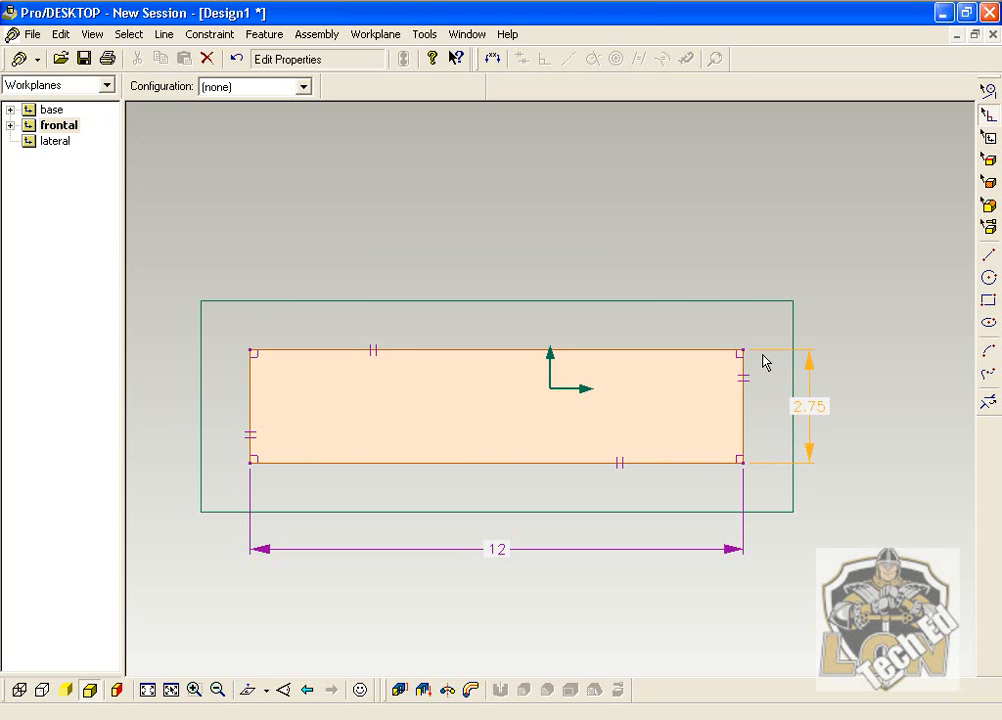
Step: Delete the top and left line segments of the rectangle
{"action": "left_click", "coordinate": [990, 404]}
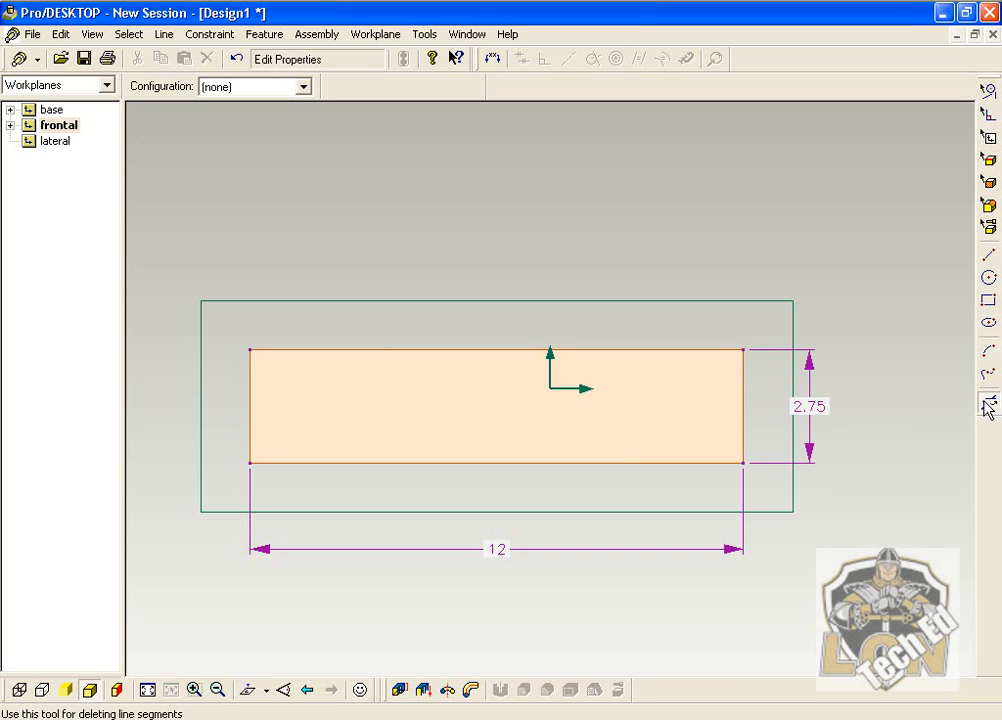
{"action": "left_click", "coordinate": [662, 353]}
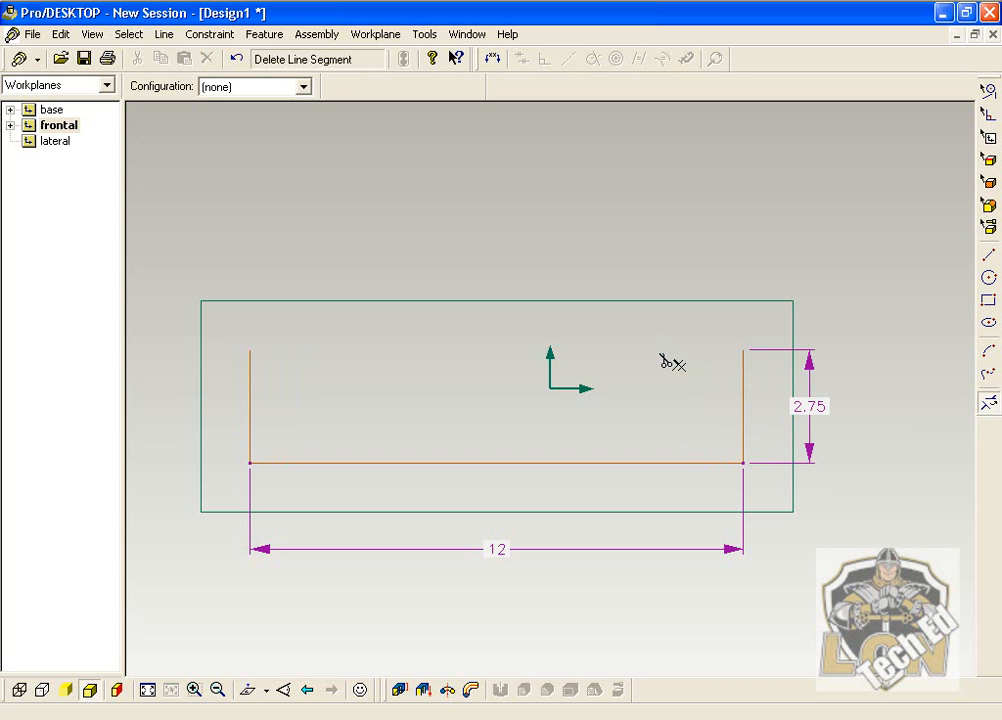
{"action": "left_click", "coordinate": [252, 403]}
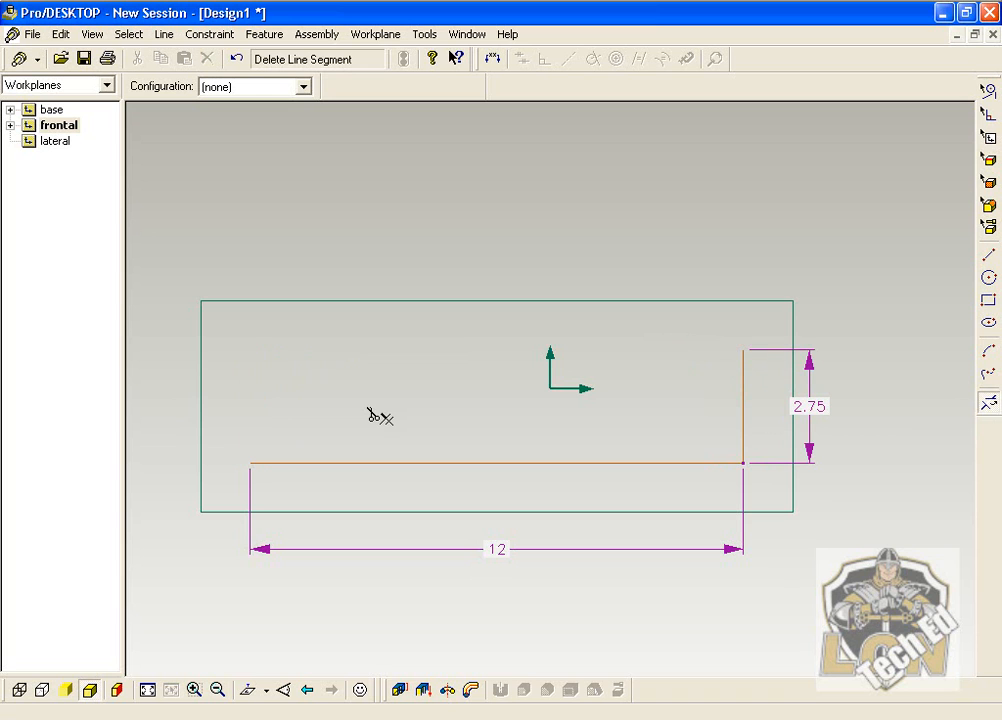
Step: Draw a short vertical line upward from the open end of the 12 in baseline
{"action": "left_click", "coordinate": [988, 259]}
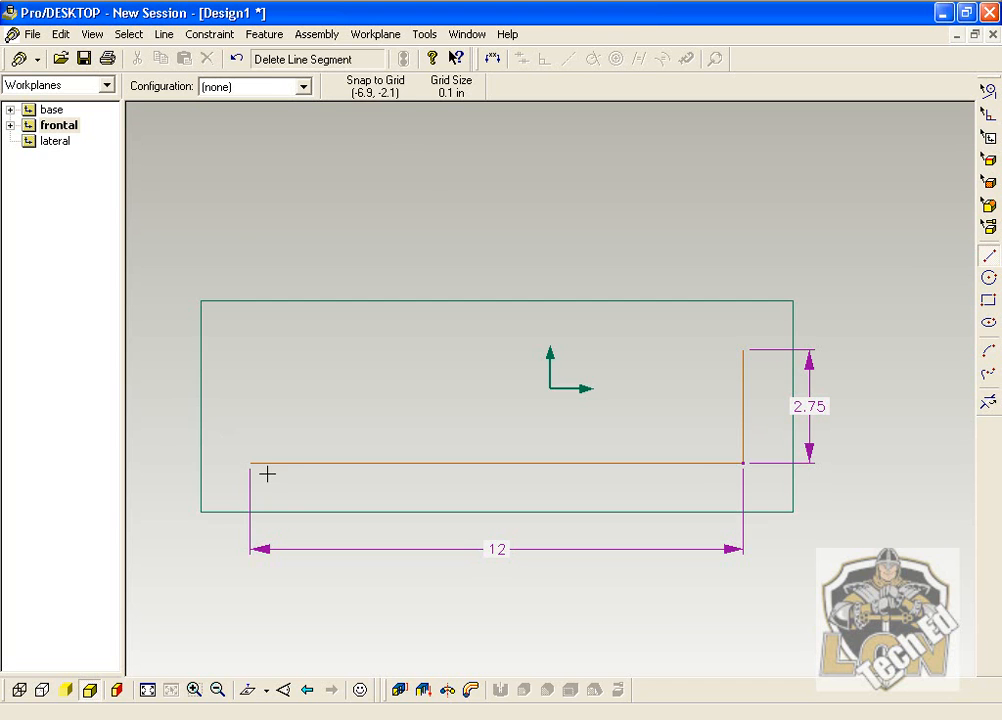
{"action": "scroll", "coordinate": [259, 467], "scroll_direction": "up", "scroll_amount": 1}
{"action": "scroll", "coordinate": [259, 467], "scroll_direction": "down", "scroll_amount": 1}
{"action": "scroll", "coordinate": [250, 465], "scroll_direction": "up", "scroll_amount": 2}
{"action": "scroll", "coordinate": [249, 461], "scroll_direction": "up", "scroll_amount": 1}
{"action": "scroll", "coordinate": [264, 441], "scroll_direction": "down", "scroll_amount": 2}
{"action": "scroll", "coordinate": [263, 440], "scroll_direction": "down", "scroll_amount": 1}
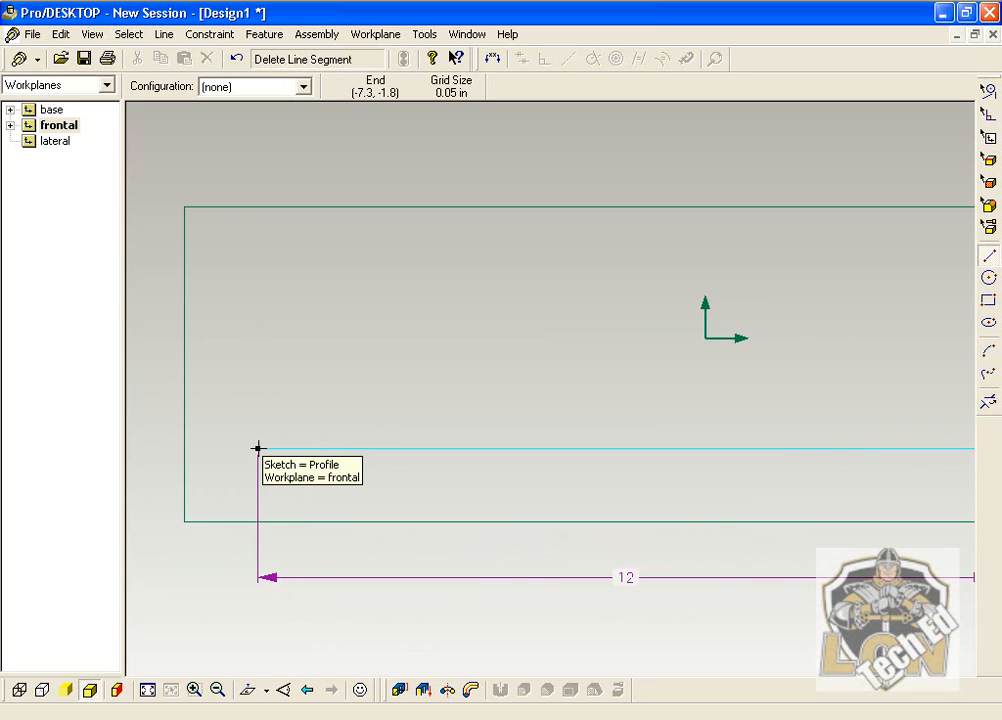
{"action": "left_click_drag", "start_coordinate": [258, 448], "coordinate": [257, 404]}
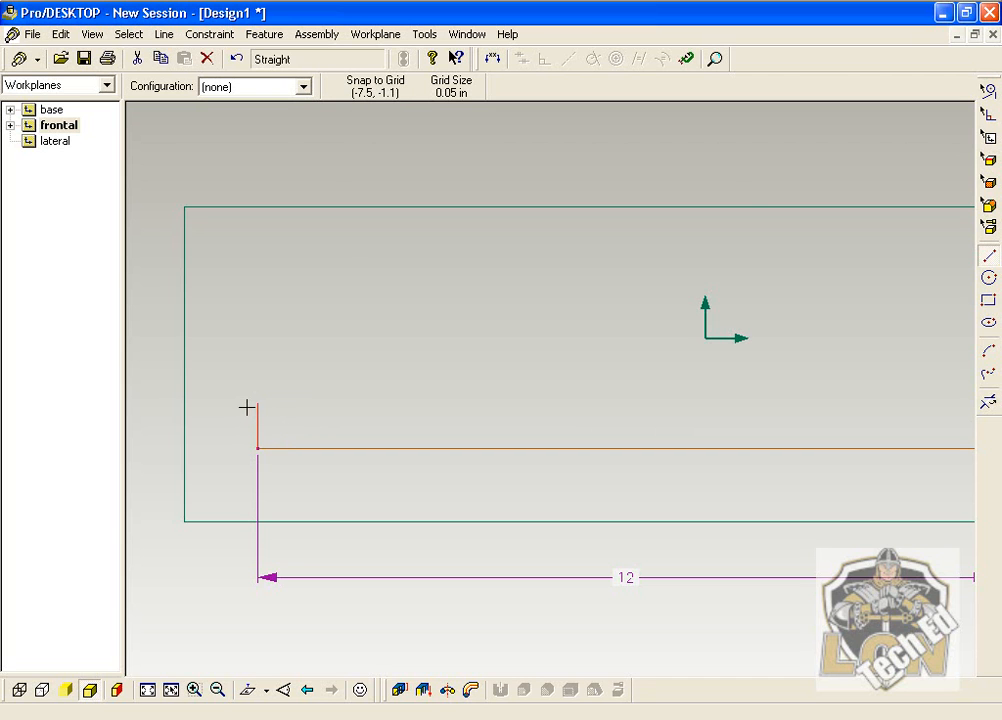
Step: Close the profile with a sloping line from the top of the 2.75 in edge to the top of the short vertical line
{"action": "scroll", "coordinate": [245, 414], "scroll_direction": "down", "scroll_amount": 4}
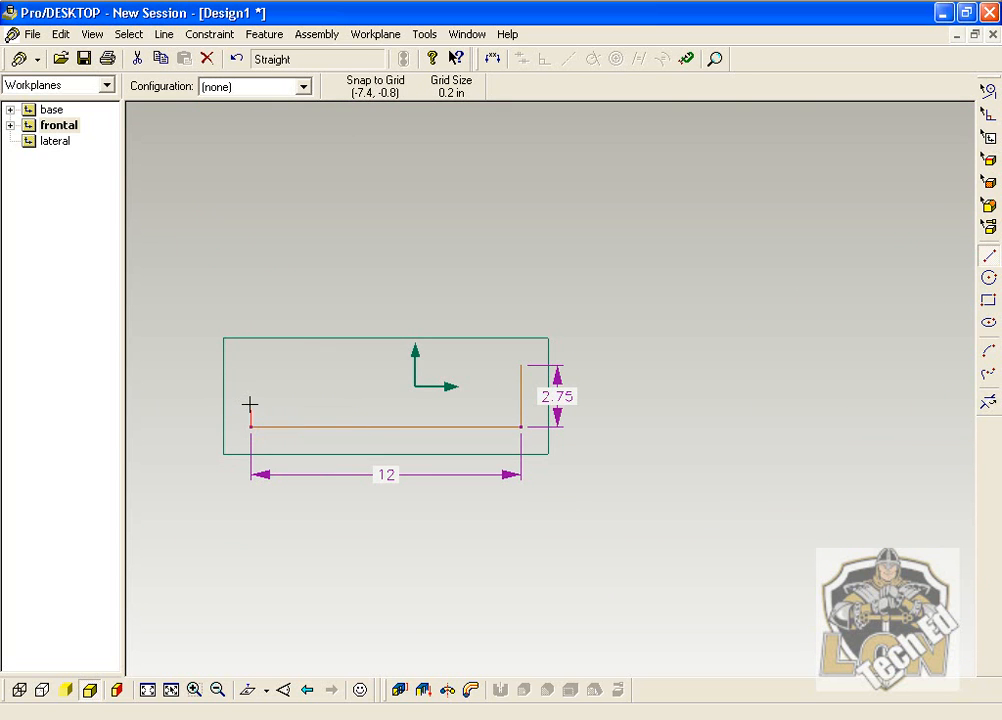
{"action": "scroll", "coordinate": [250, 405], "scroll_direction": "up", "scroll_amount": 5}
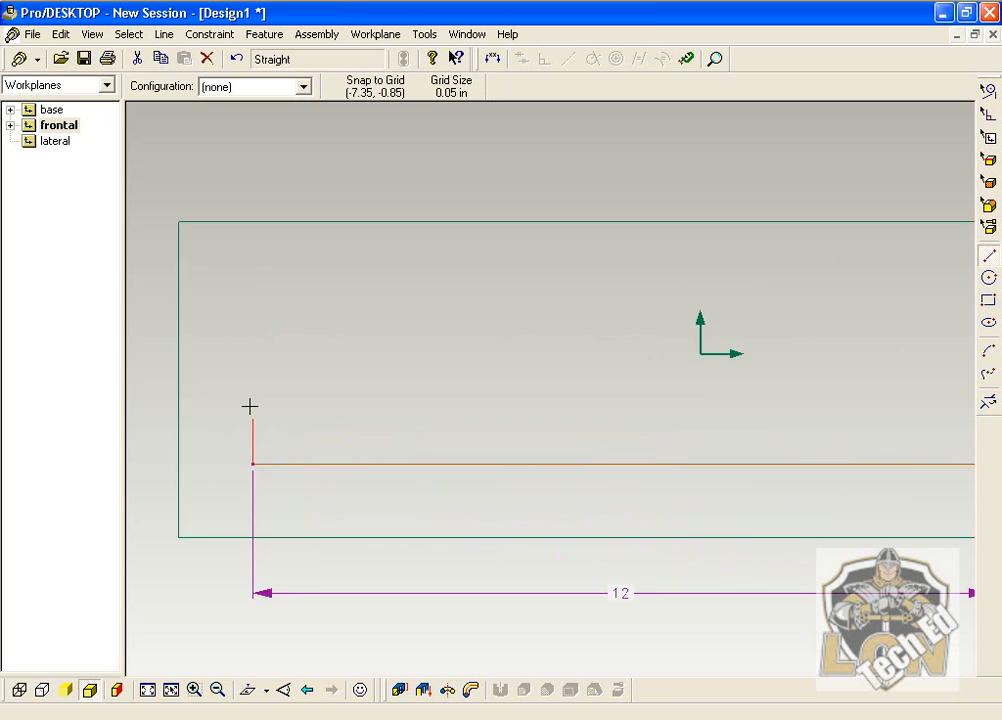
{"action": "scroll", "coordinate": [260, 407], "scroll_direction": "down", "scroll_amount": 2}
{"action": "scroll", "coordinate": [263, 407], "scroll_direction": "down", "scroll_amount": 1}
{"action": "left_click", "coordinate": [751, 337]}
{"action": "mouse_move", "coordinate": [751, 335]}
{"action": "left_mouse_down"}
{"action": "mouse_move", "coordinate": [292, 399]}
{"action": "mouse_move", "coordinate": [258, 414]}
{"action": "left_mouse_up"}
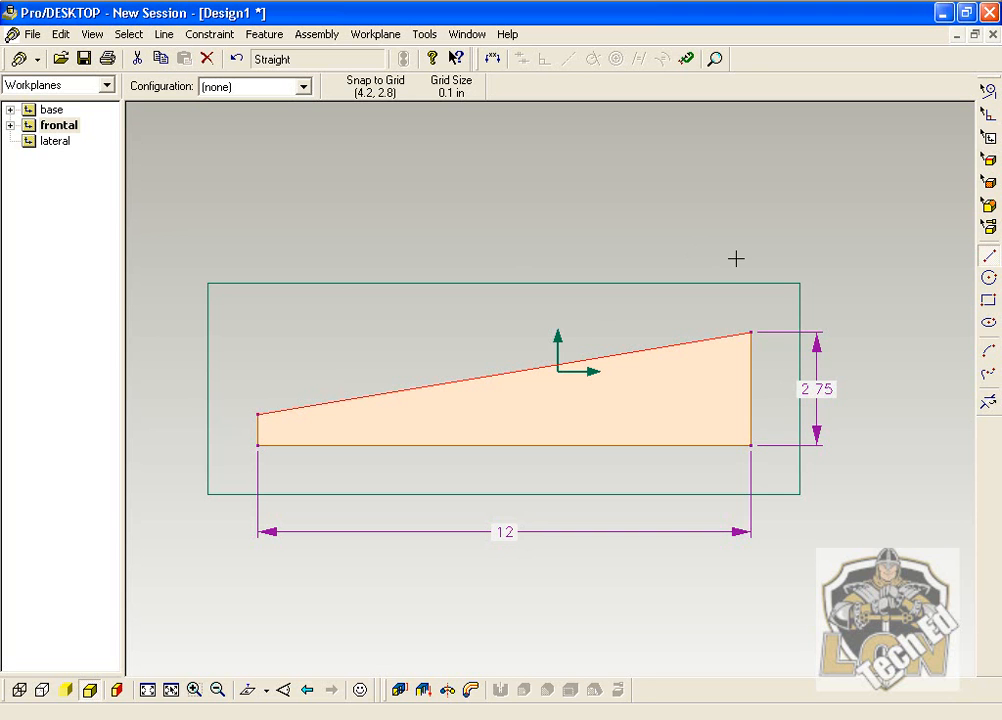
Step: Start an Extrude Profile feature on the closed tapered body profile
{"action": "mouse_move", "coordinate": [735, 260]}
{"action": "middle_mouse_down"}
{"action": "mouse_move", "coordinate": [700, 280]}
{"action": "mouse_move", "coordinate": [738, 244]}
{"action": "mouse_move", "coordinate": [729, 239]}
{"action": "mouse_move", "coordinate": [684, 293]}
{"action": "mouse_move", "coordinate": [684, 318]}
{"action": "middle_mouse_up"}
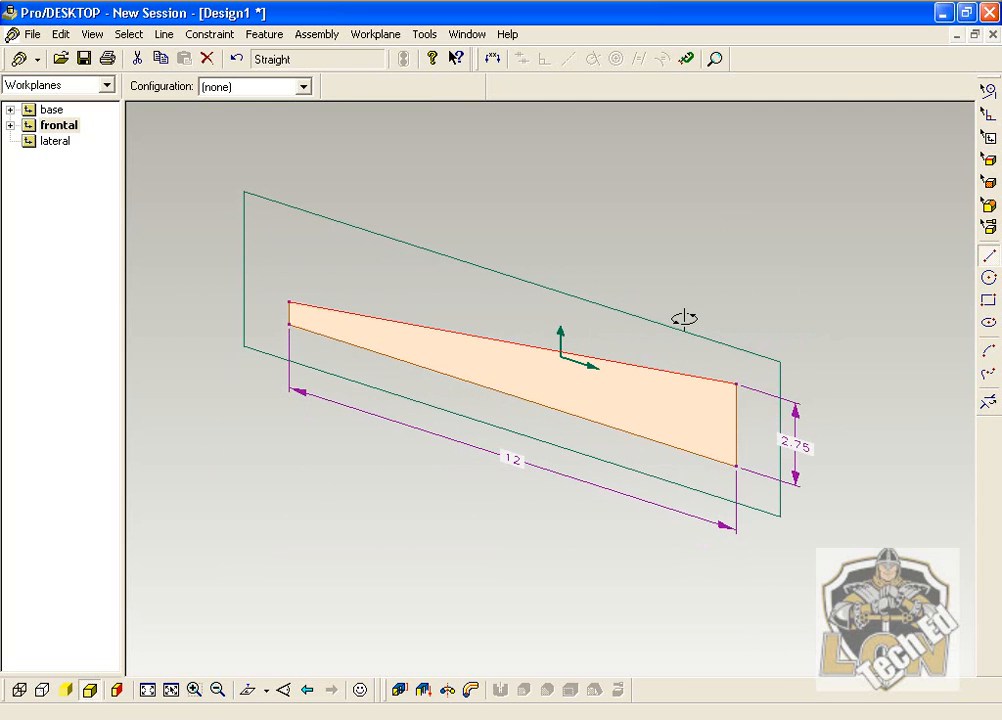
{"action": "middle_click_drag", "start_coordinate": [629, 252], "coordinate": [584, 311]}
{"action": "left_click", "coordinate": [635, 429]}
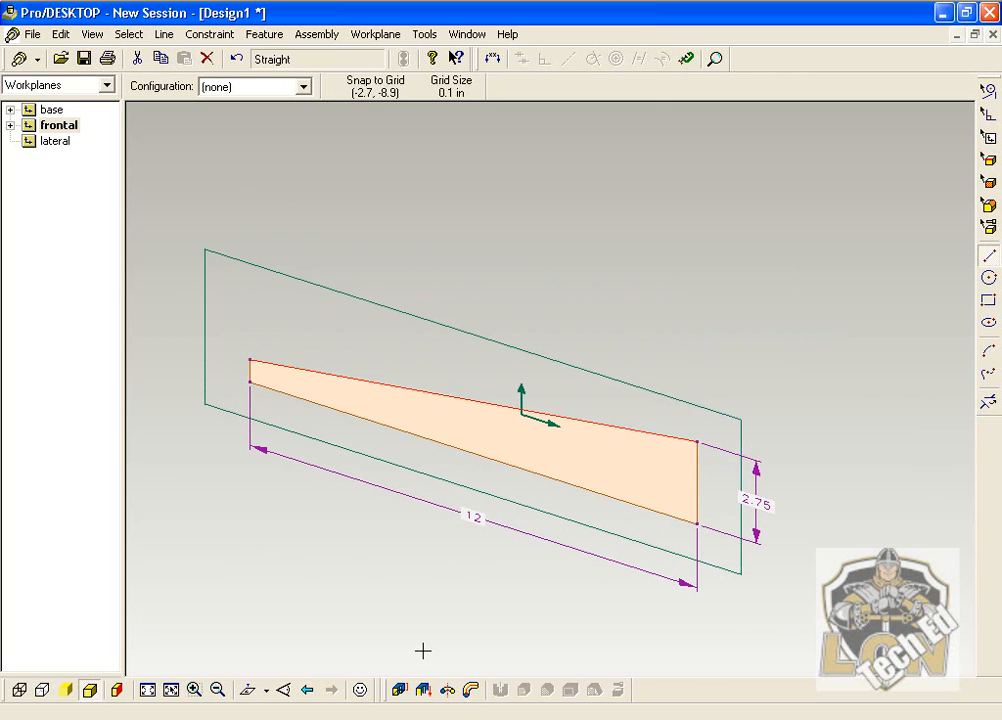
{"action": "left_click", "coordinate": [254, 42]}
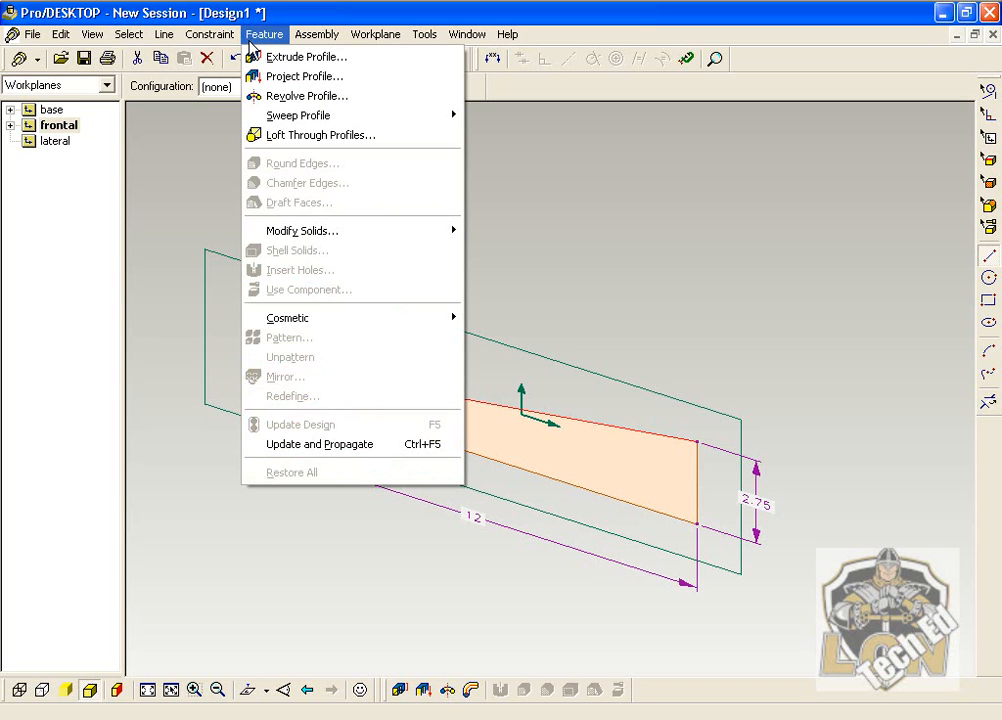
{"action": "left_click", "coordinate": [321, 59]}
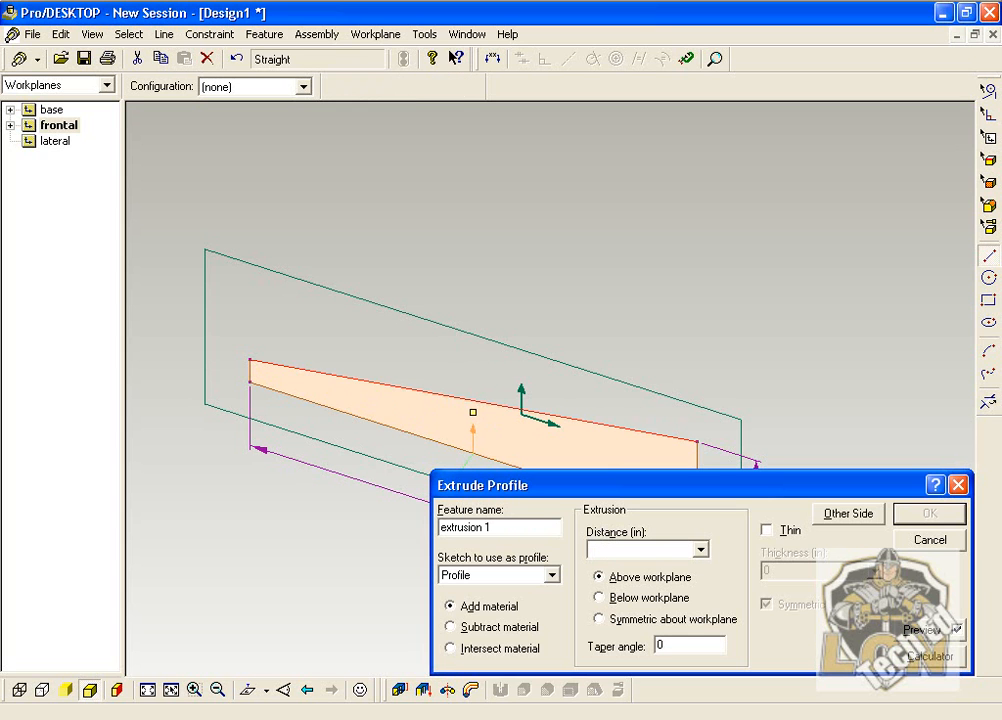
Step: Switch to Calculator and divide 5 by 8 to convert the fraction to a decimal
{"action": "left_click", "coordinate": [40, 719]}
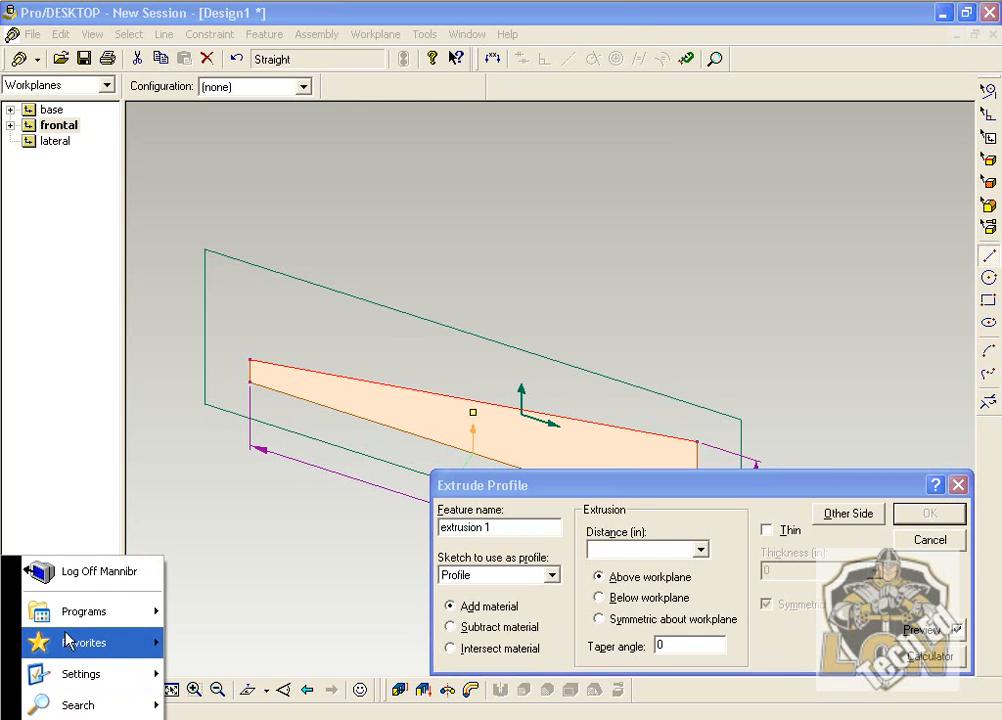
{"action": "mouse_move", "coordinate": [72, 615]}
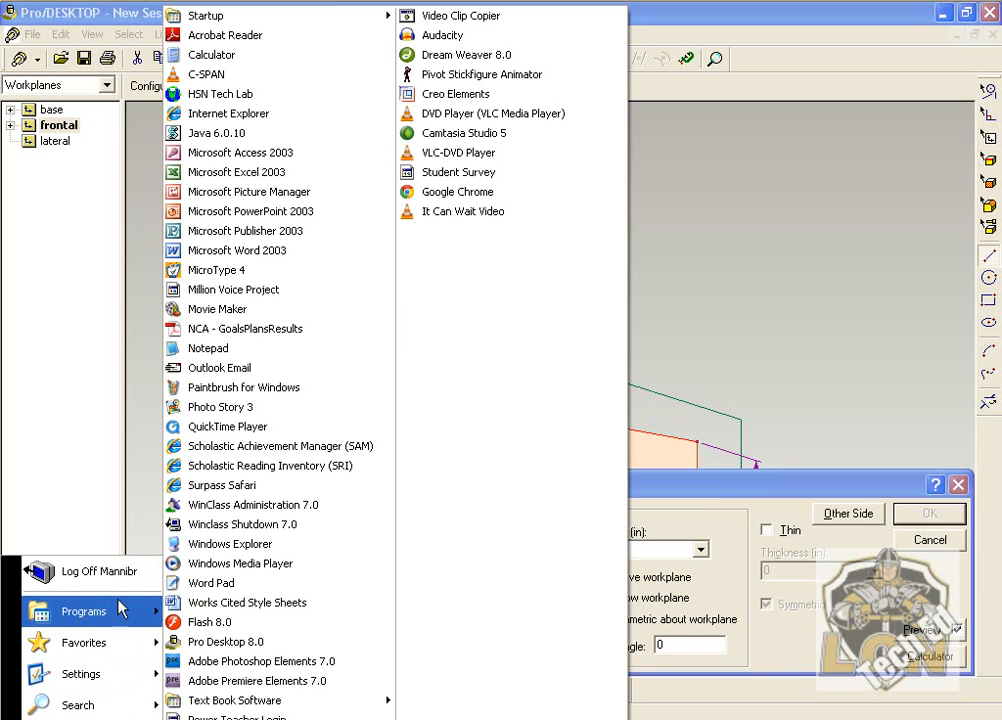
{"action": "left_click", "coordinate": [210, 56]}
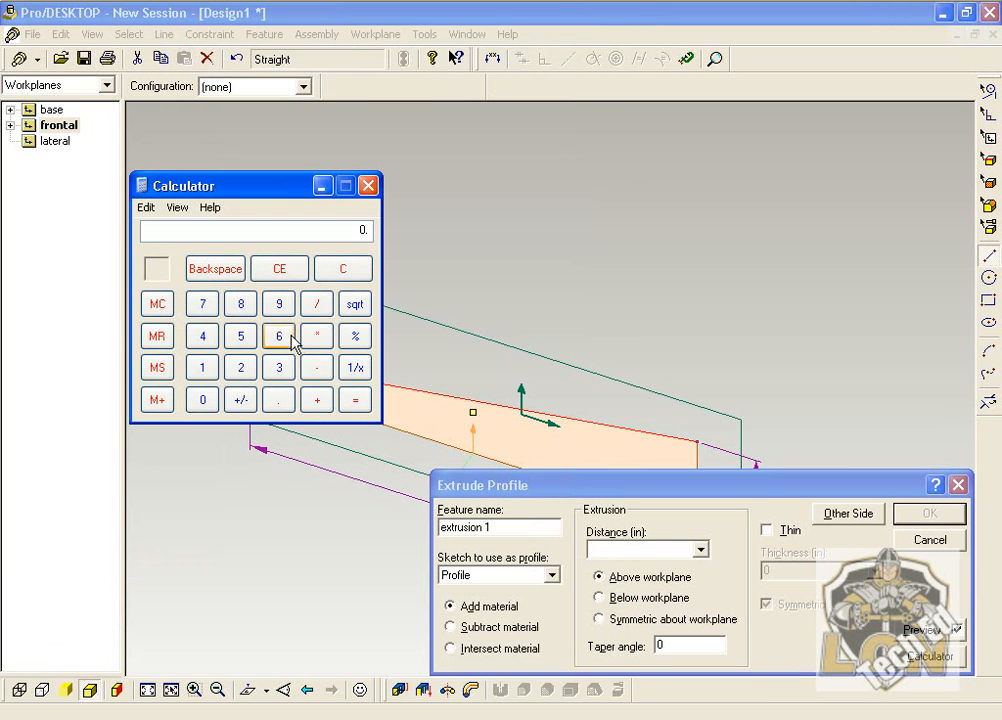
{"action": "left_click", "coordinate": [240, 337]}
{"action": "left_click", "coordinate": [318, 305]}
{"action": "left_click", "coordinate": [241, 304]}
{"action": "left_click", "coordinate": [366, 396]}
Step: Extrude the tapered profile 1.625 in below the workplane, adding material
{"action": "left_click", "coordinate": [614, 552]}
{"action": "type", "text": "1.625"}
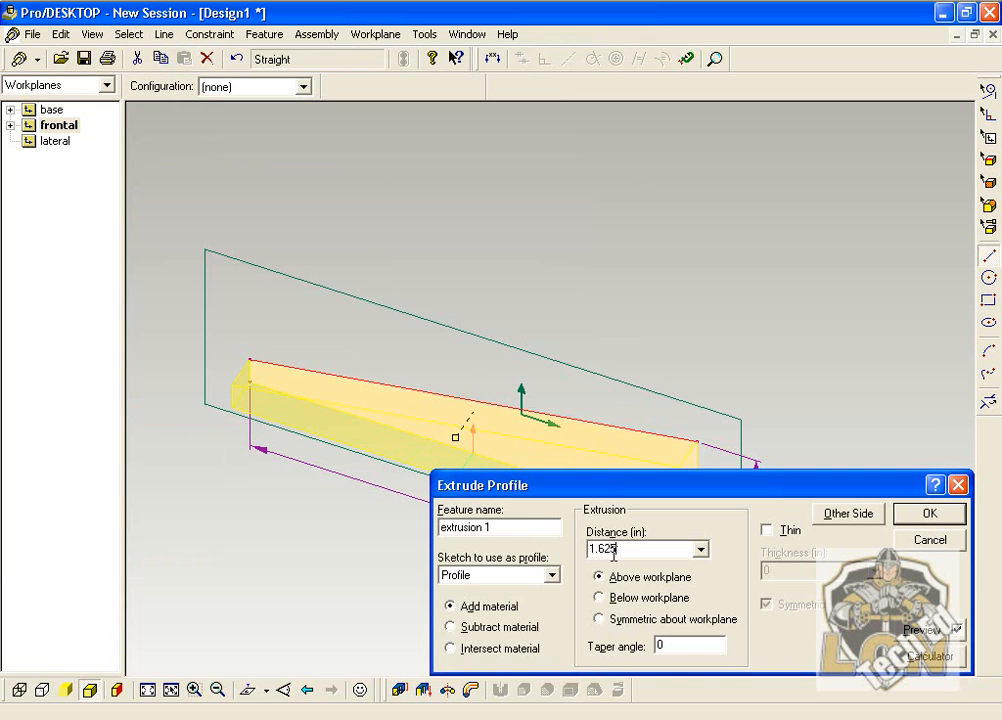
{"action": "left_click", "coordinate": [599, 598]}
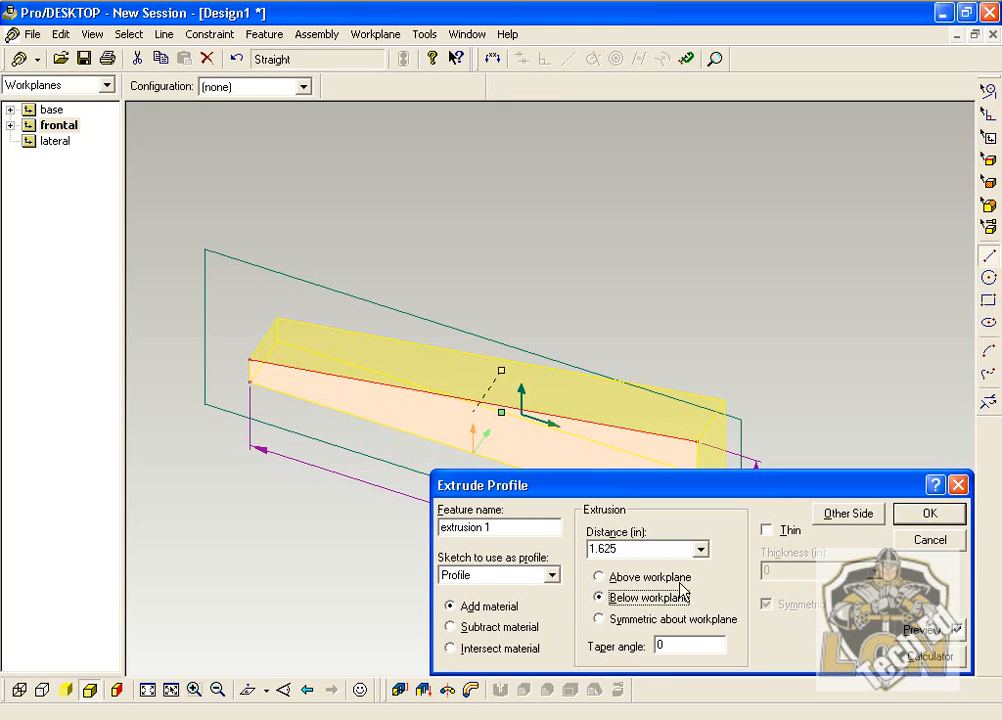
{"action": "left_click", "coordinate": [912, 528]}
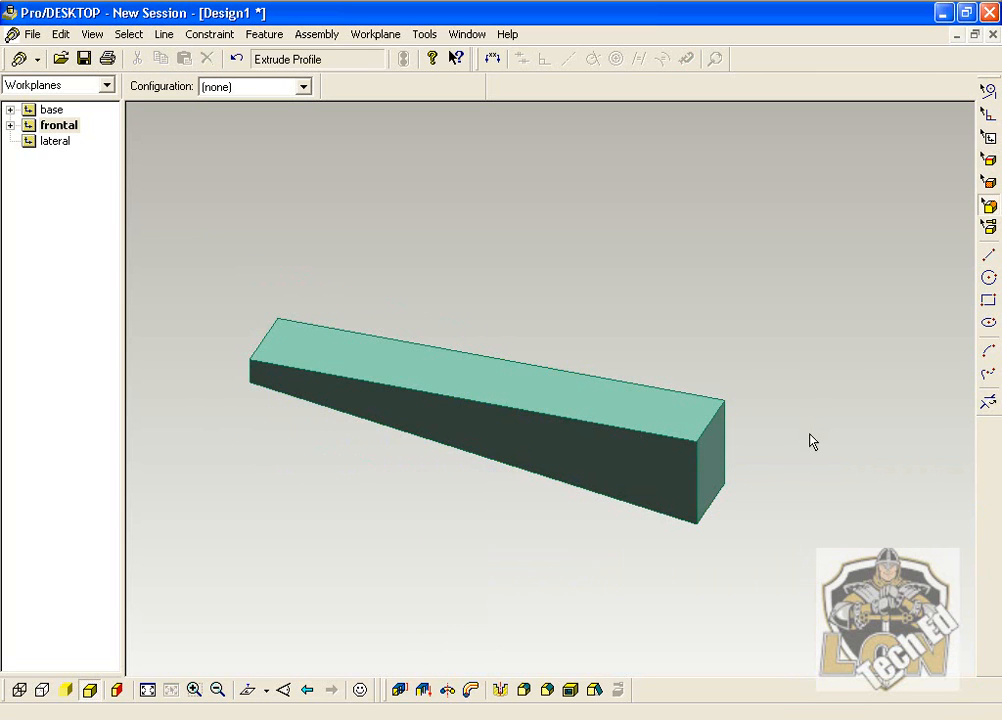
{"action": "middle_click_drag", "start_coordinate": [801, 454], "coordinate": [813, 390]}
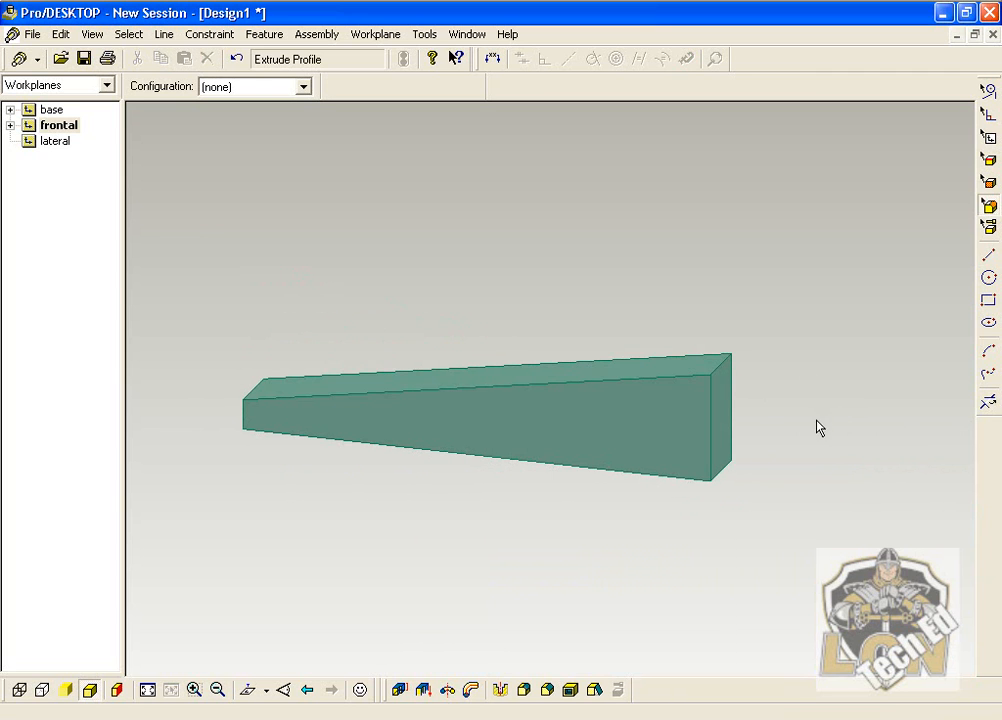